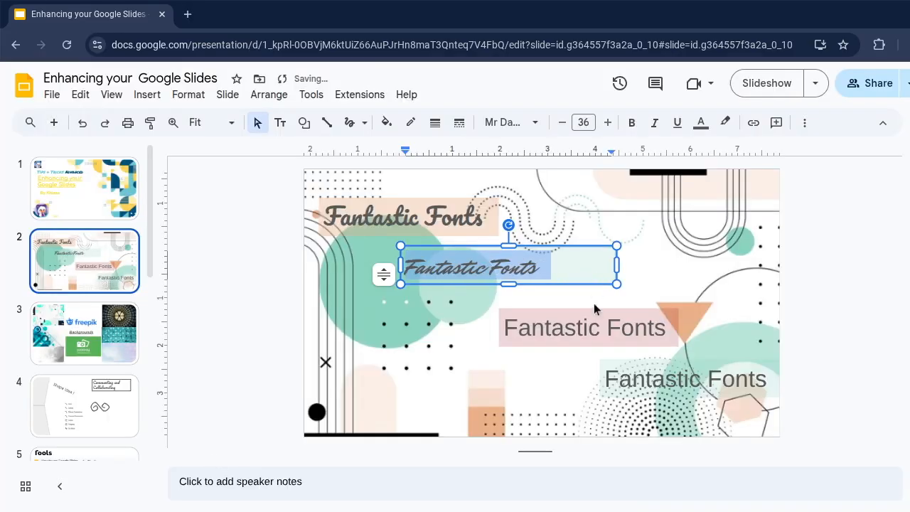
Change the font of the third "Fantastic Fonts" text on slide 2 to Lobster
{"action": "left_click", "coordinate": [589, 319]}
{"action": "key", "text": "ctrl+a"}
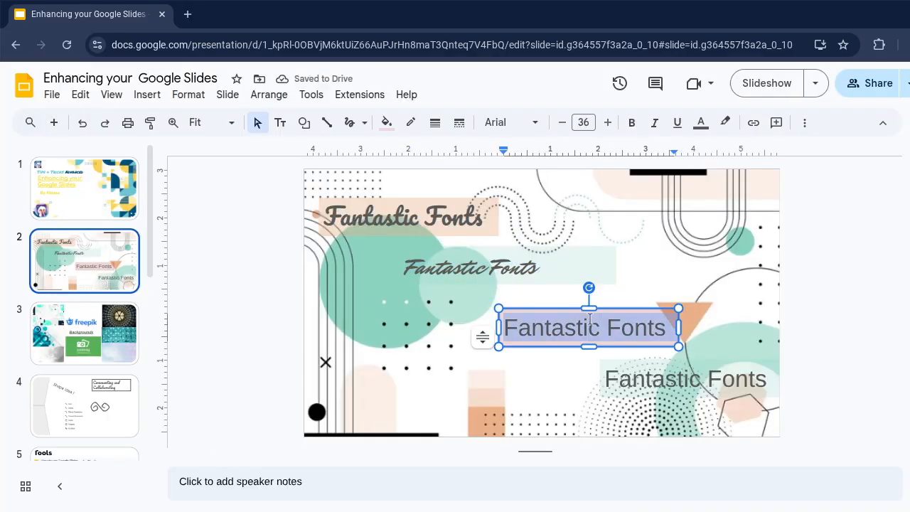
{"action": "left_click", "coordinate": [543, 126]}
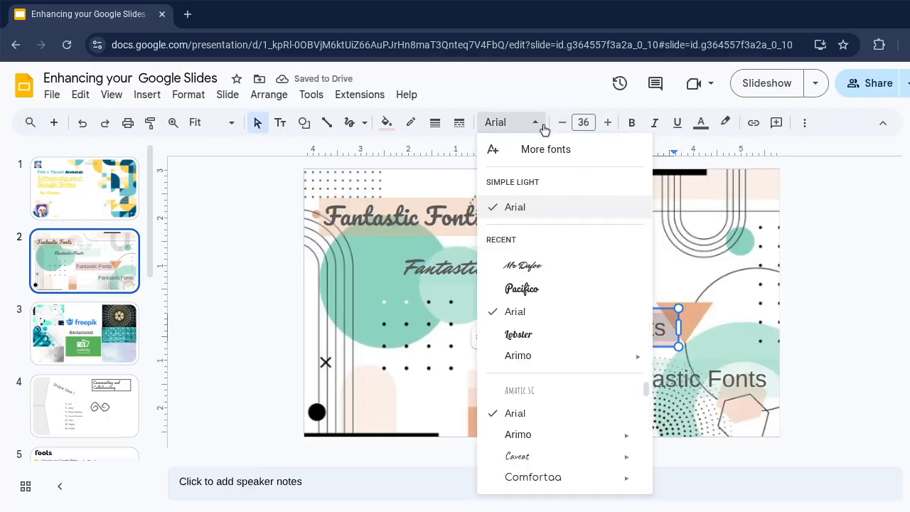
{"action": "left_click", "coordinate": [544, 335]}
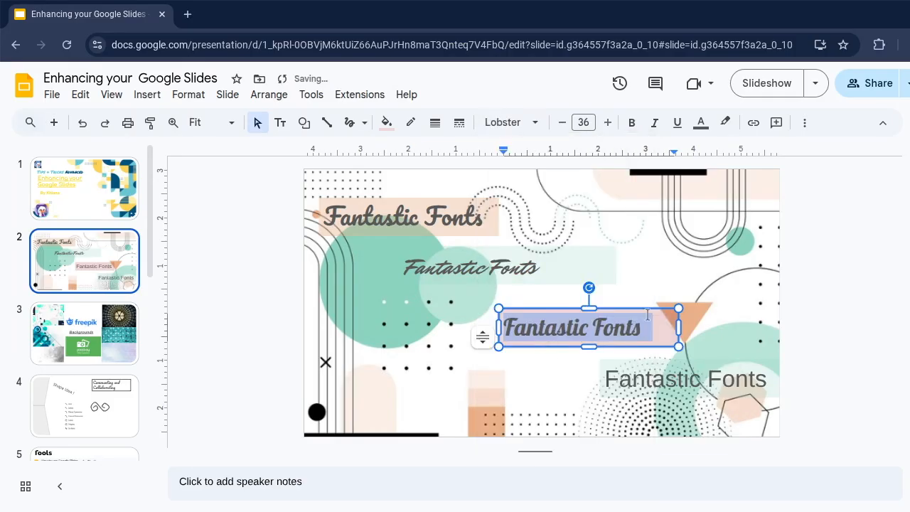
Change the font of the lowest "Fantastic Fonts" text on slide 2 to Comic Sans MS
{"action": "left_click", "coordinate": [702, 378]}
{"action": "key", "text": "ctrl+a"}
{"action": "left_click", "coordinate": [529, 124]}
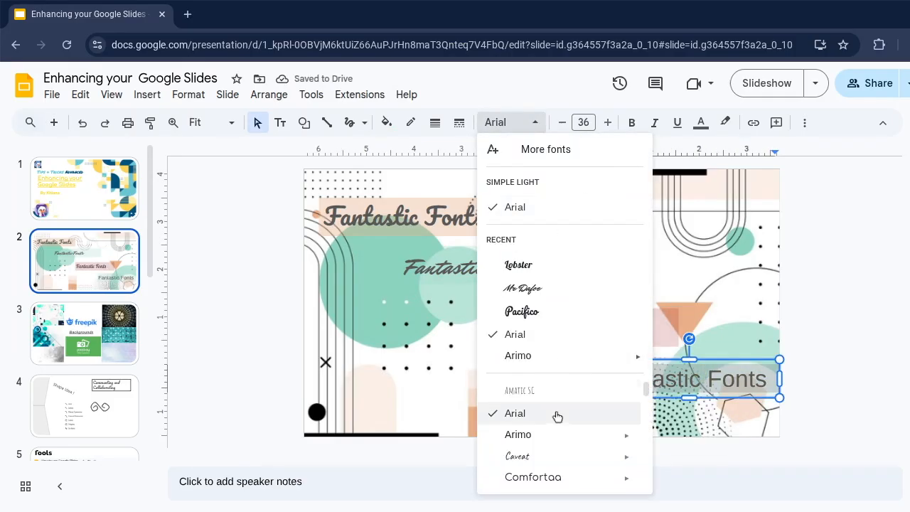
{"action": "scroll", "coordinate": [540, 476], "scroll_direction": "down", "scroll_amount": 1}
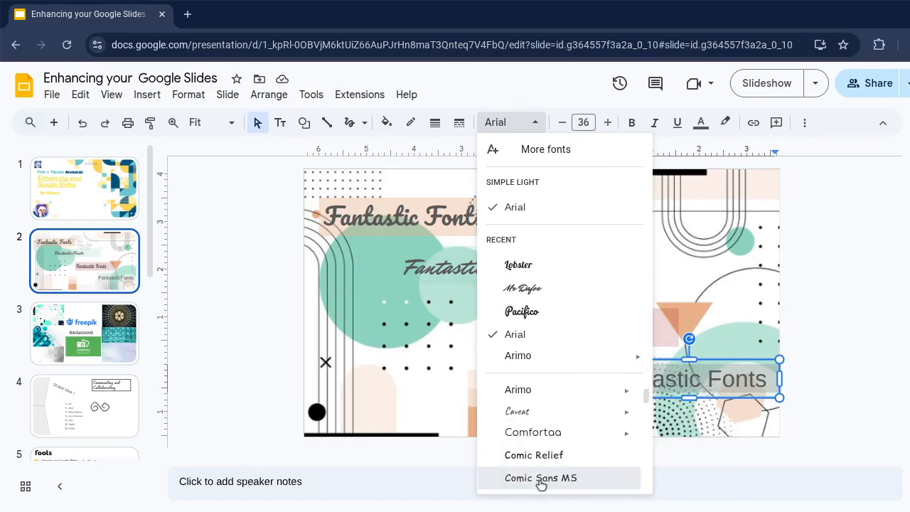
{"action": "left_click", "coordinate": [540, 478]}
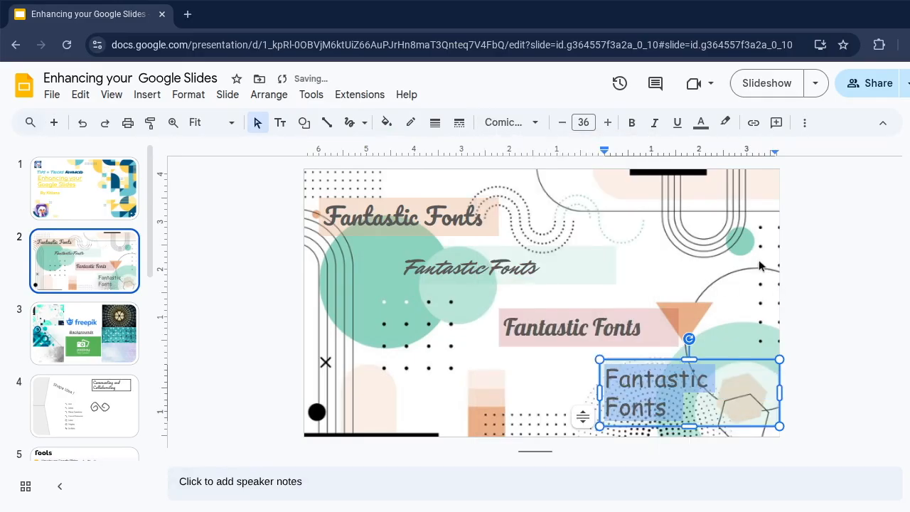
Make the Comic Sans MS text bold and the Lobster "Fantastic Fonts" text italic
{"action": "left_click", "coordinate": [628, 122]}
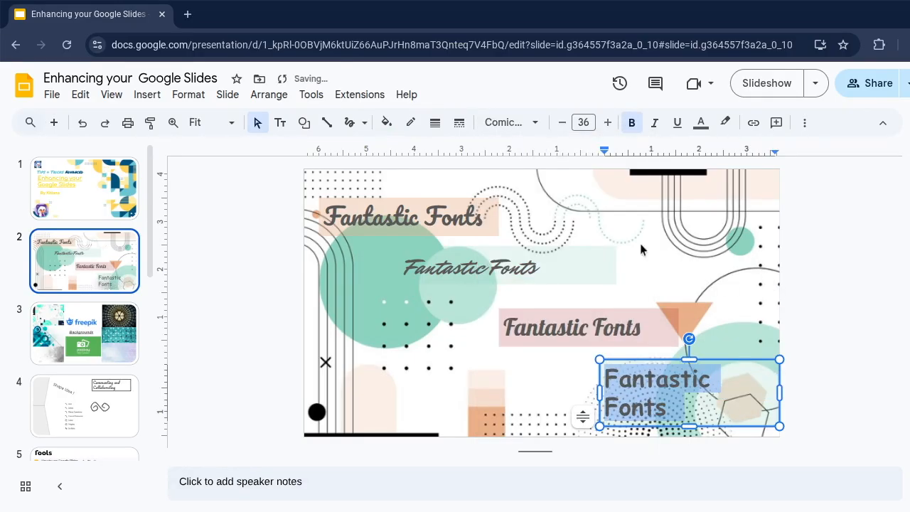
{"action": "triple_click", "coordinate": [624, 327]}
{"action": "left_click", "coordinate": [654, 122]}
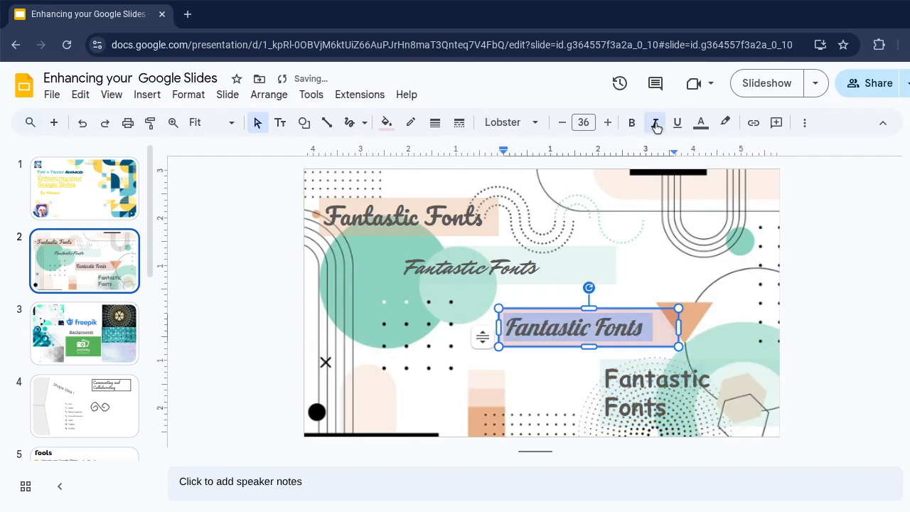
Underline the second "Fantastic Fonts" text on slide 2 and color it orange
{"action": "triple_click", "coordinate": [486, 268]}
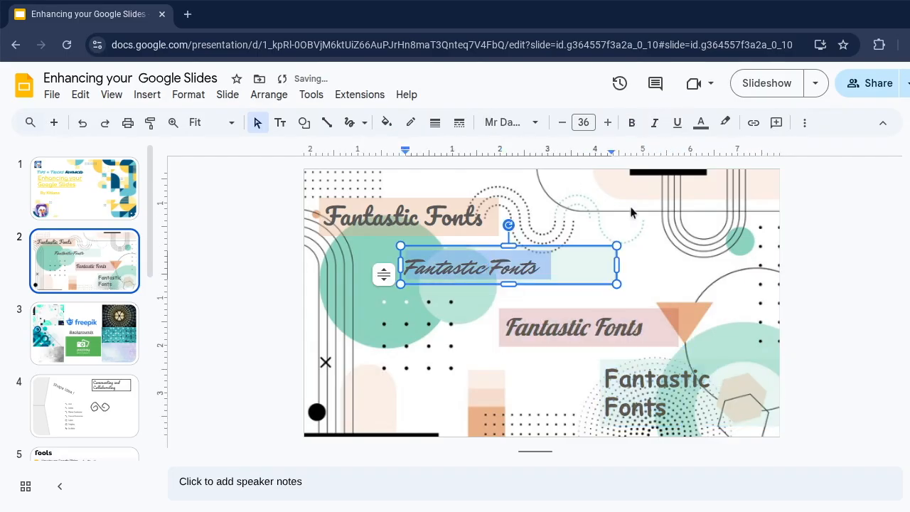
{"action": "left_click", "coordinate": [677, 122]}
{"action": "left_click", "coordinate": [700, 123]}
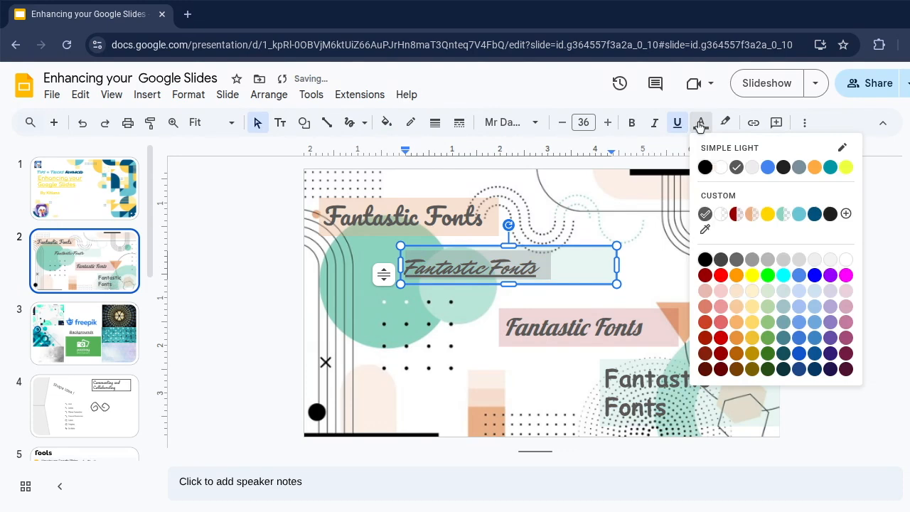
{"action": "left_click", "coordinate": [736, 275]}
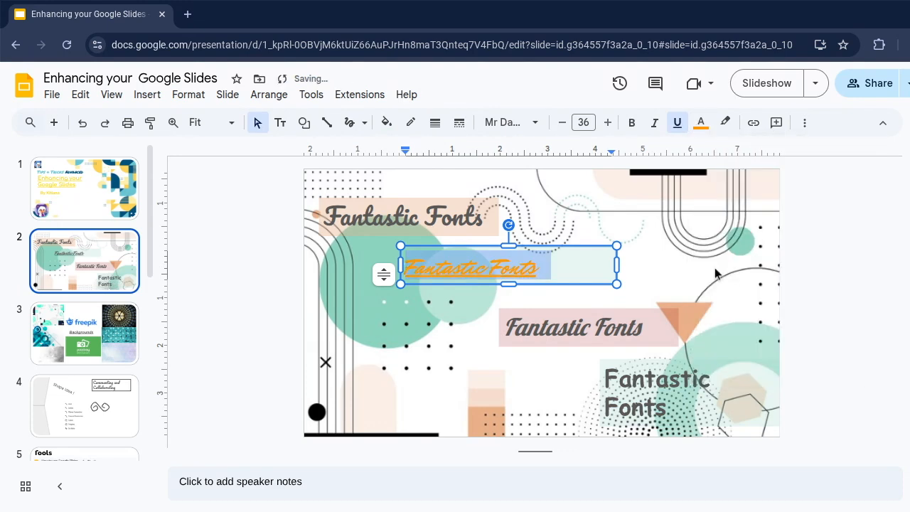
Examine the image sources offered for slide 3's background, including Link, Photos, Google Drive and Google Images, without choosing an image
{"action": "left_click", "coordinate": [616, 334]}
{"action": "key", "text": "Page_Down"}
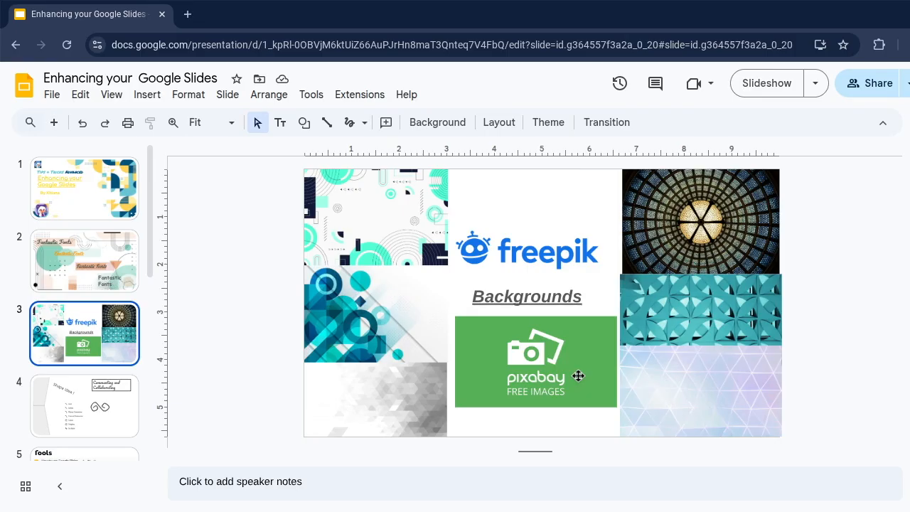
{"action": "left_click", "coordinate": [437, 123]}
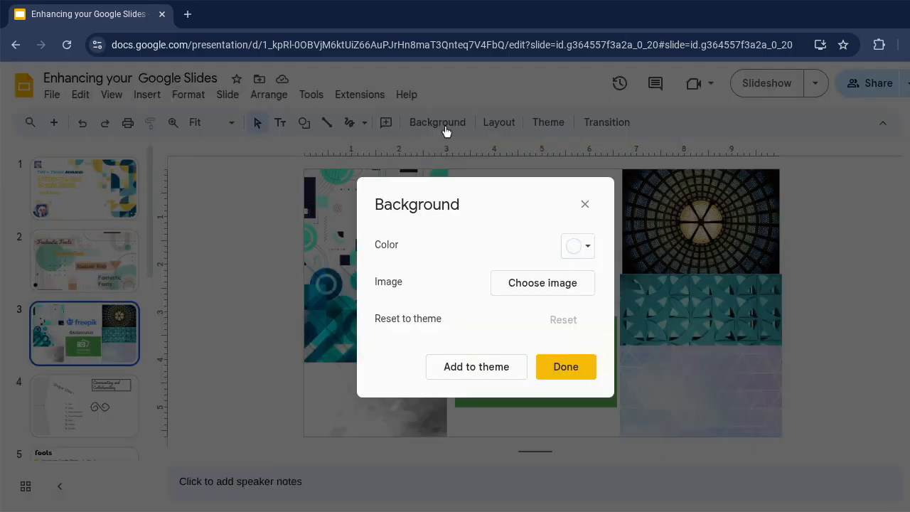
{"action": "left_click", "coordinate": [526, 284]}
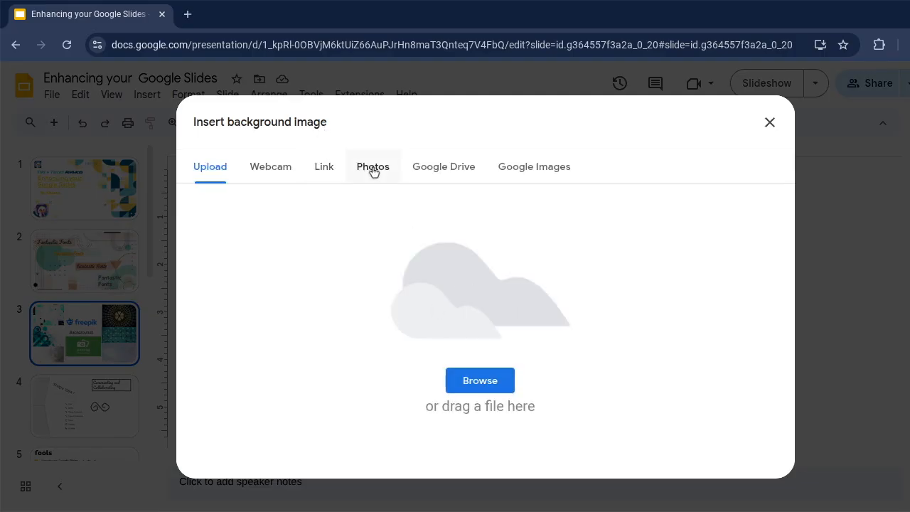
{"action": "left_click", "coordinate": [311, 172]}
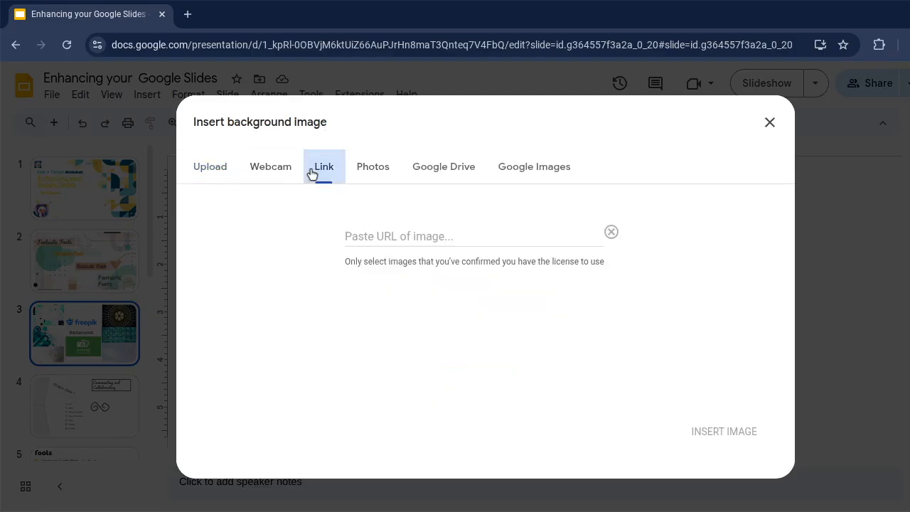
{"action": "left_click", "coordinate": [364, 174]}
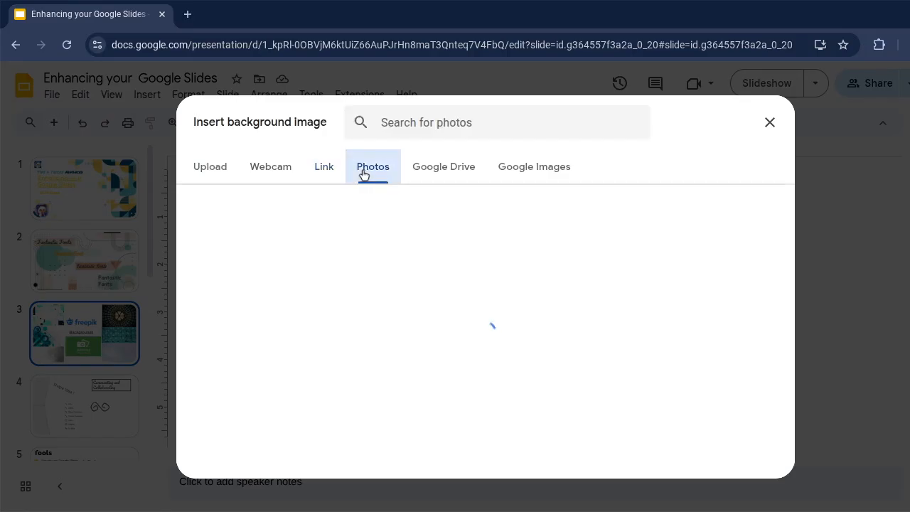
{"action": "left_click", "coordinate": [453, 184]}
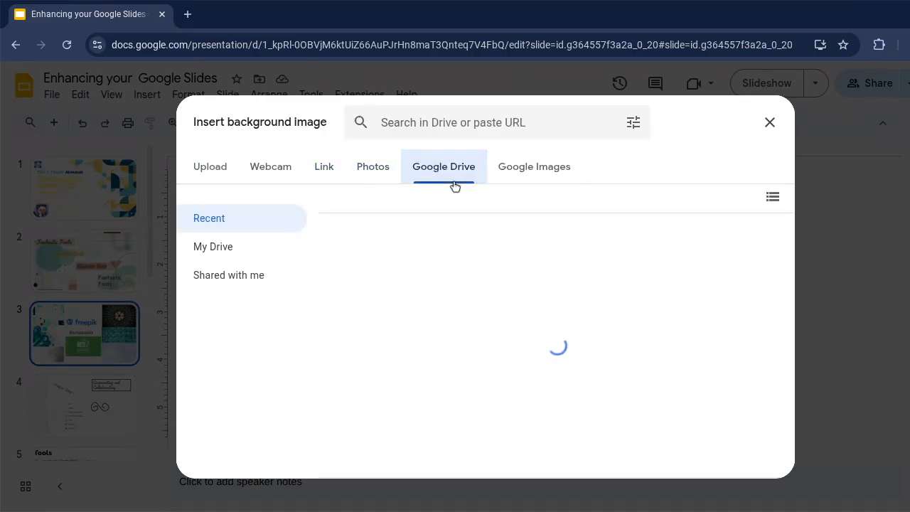
{"action": "left_click", "coordinate": [537, 181]}
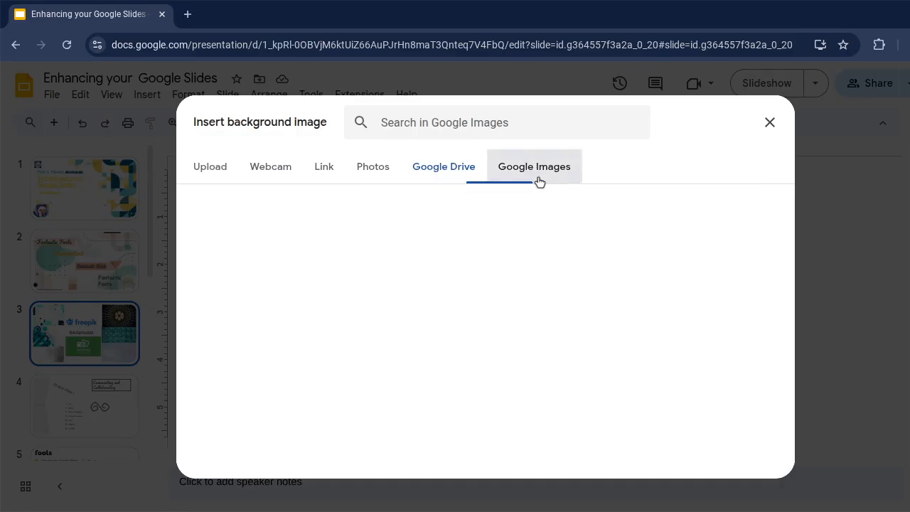
{"action": "left_click", "coordinate": [768, 124]}
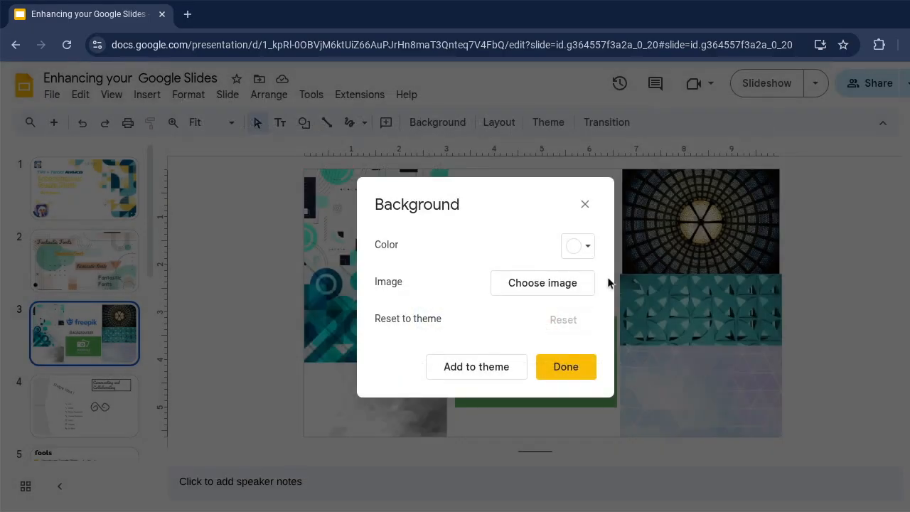
{"action": "left_click", "coordinate": [583, 375]}
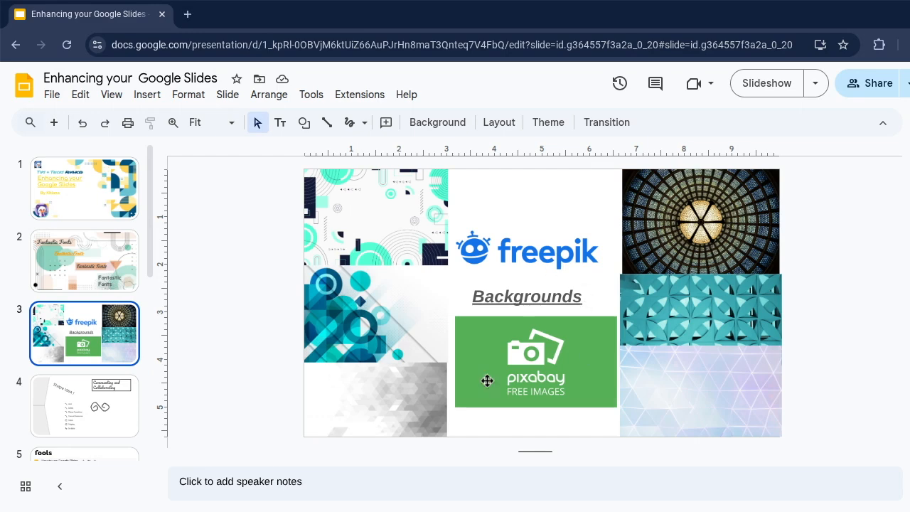
On slide 4, build an hourglass from two trapezoids with their narrow ends touching, between the line-type list and the "Commenting and Collaborating" box
{"action": "scroll", "coordinate": [487, 381], "scroll_direction": "down", "scroll_amount": 1}
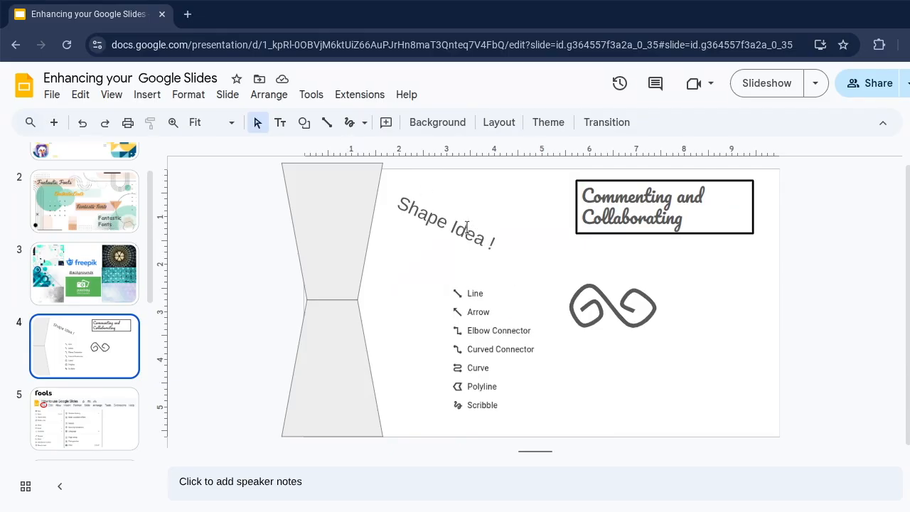
{"action": "left_click", "coordinate": [304, 124]}
{"action": "mouse_move", "coordinate": [325, 149]}
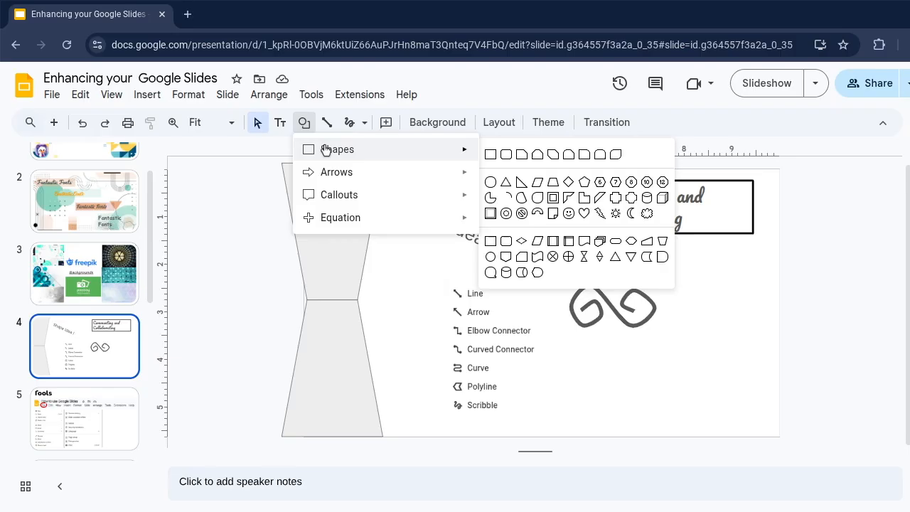
{"action": "left_click", "coordinate": [552, 186]}
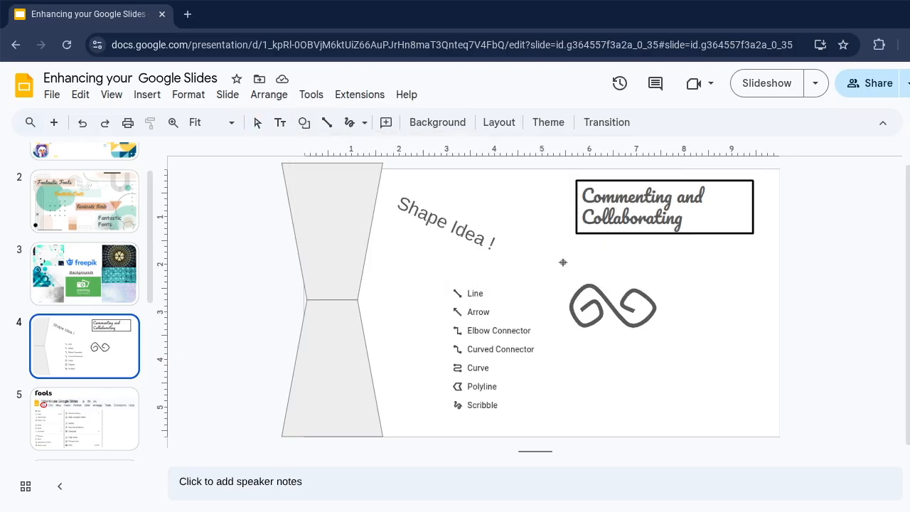
{"action": "left_click", "coordinate": [550, 303]}
{"action": "left_click_drag", "start_coordinate": [593, 374], "coordinate": [598, 437]}
{"action": "left_click_drag", "start_coordinate": [605, 388], "coordinate": [599, 256]}
{"action": "left_click_drag", "start_coordinate": [598, 157], "coordinate": [595, 335]}
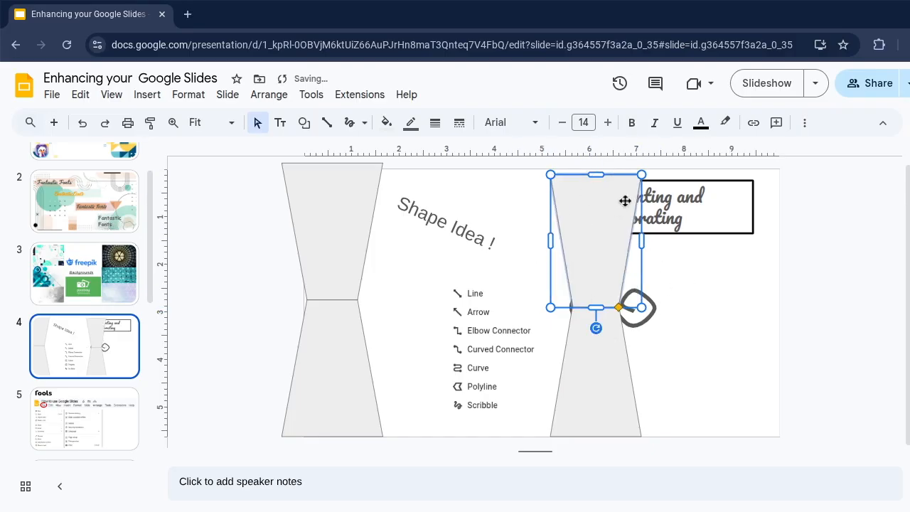
{"action": "left_click", "coordinate": [685, 313]}
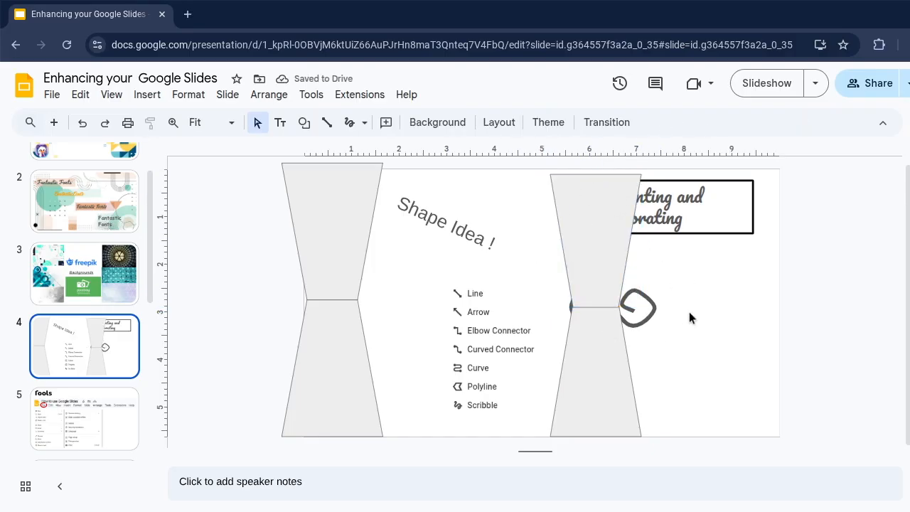
Delete the two newly added trapezoids from the middle of slide 4
{"action": "left_click", "coordinate": [589, 268]}
{"action": "key", "text": "Delete"}
{"action": "left_click", "coordinate": [601, 351]}
{"action": "key", "text": "Delete"}
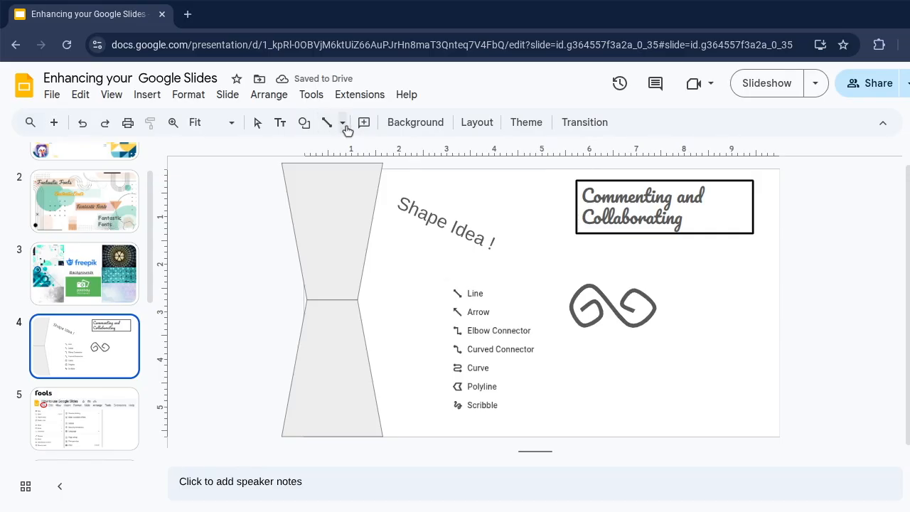
Draw a short freehand line with the Scribble tool below the "Shape Idea !" text and delete it
{"action": "left_click", "coordinate": [347, 126]}
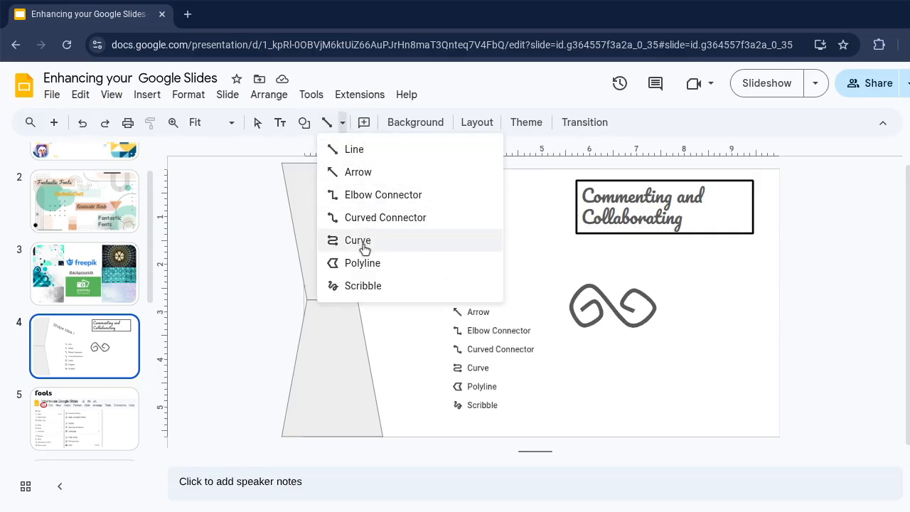
{"action": "left_click", "coordinate": [364, 286]}
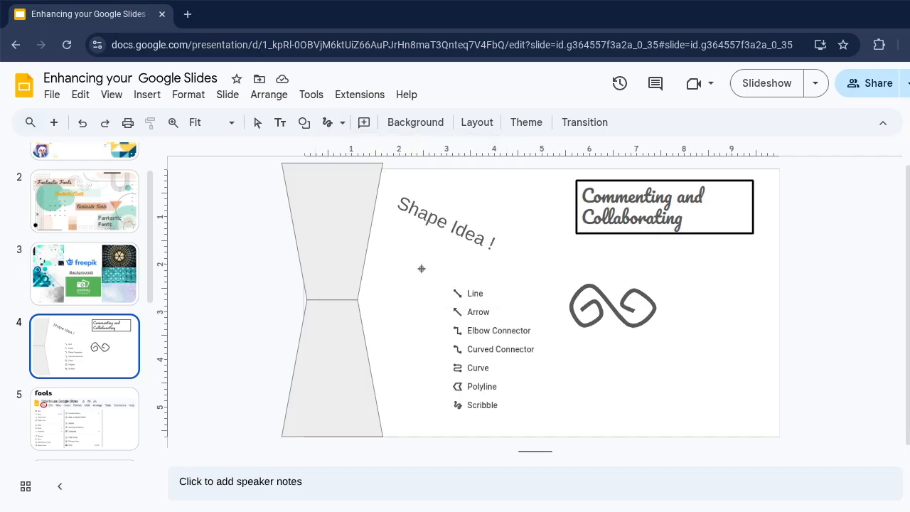
{"action": "left_click_drag", "start_coordinate": [421, 268], "coordinate": [444, 269]}
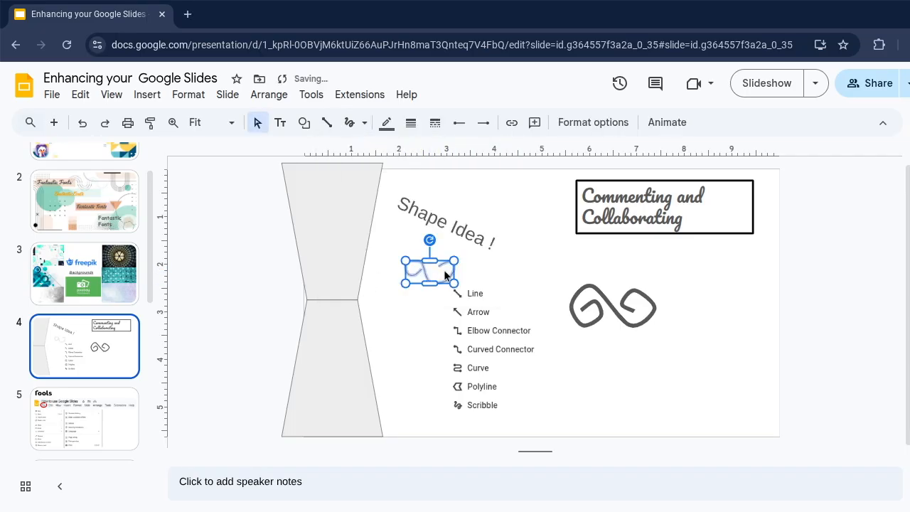
{"action": "key", "text": "Delete"}
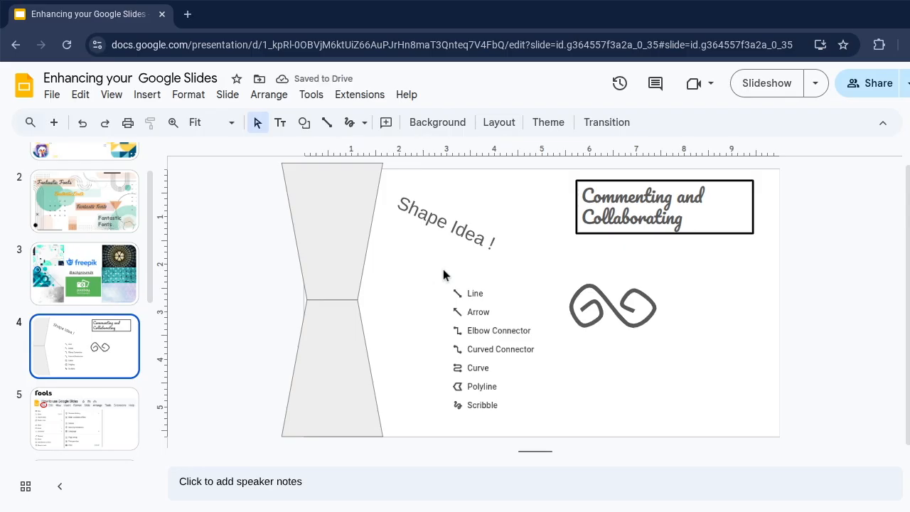
Start a comment on the "Commenting and Collaborating" text on slide 4 with the content "to do @"
{"action": "left_click", "coordinate": [652, 217]}
{"action": "key", "text": "ctrl+a"}
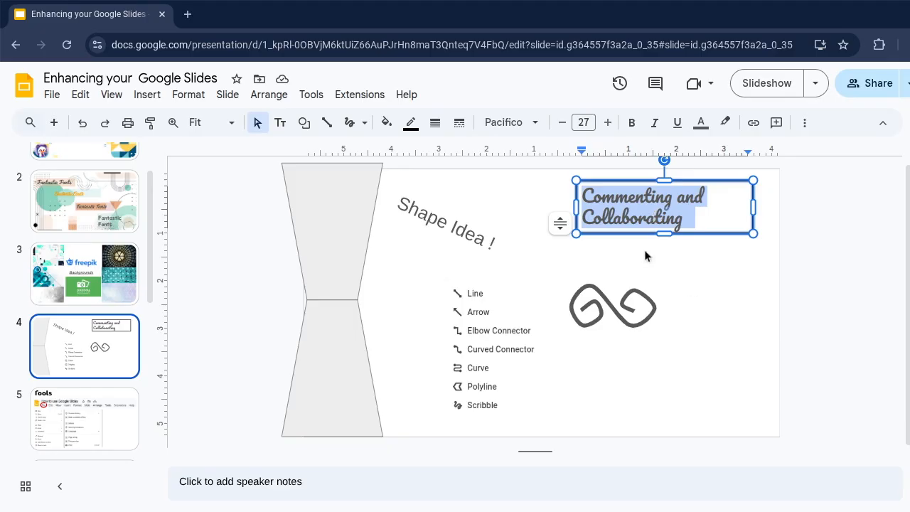
{"action": "left_click", "coordinate": [777, 122]}
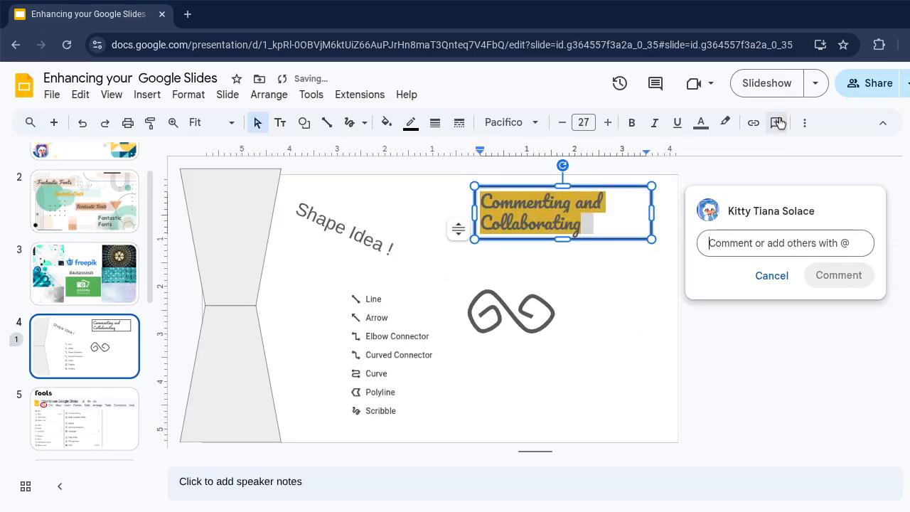
{"action": "left_click", "coordinate": [791, 235]}
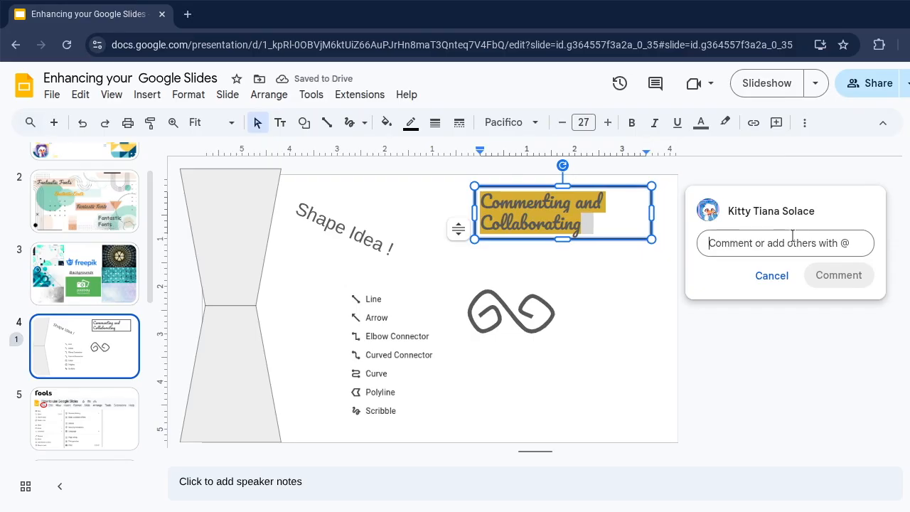
{"action": "type", "text": "to do"}
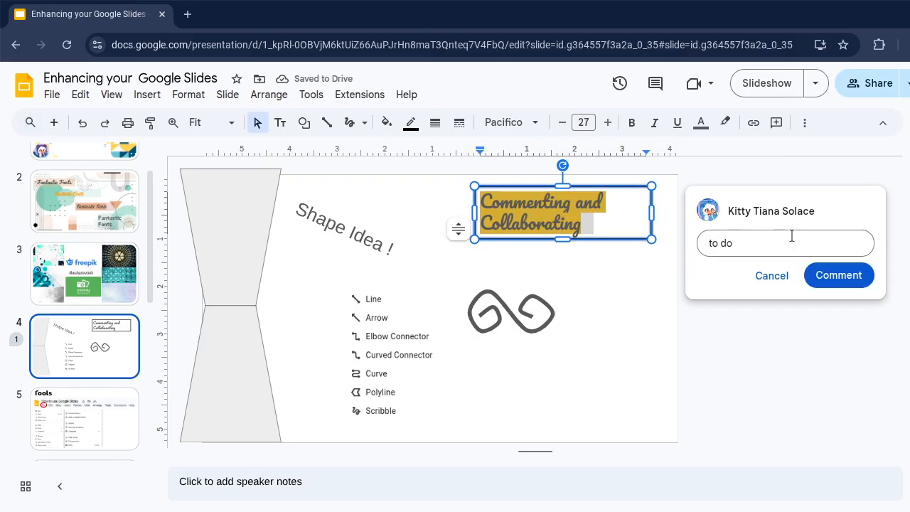
{"action": "type", "text": " @"}
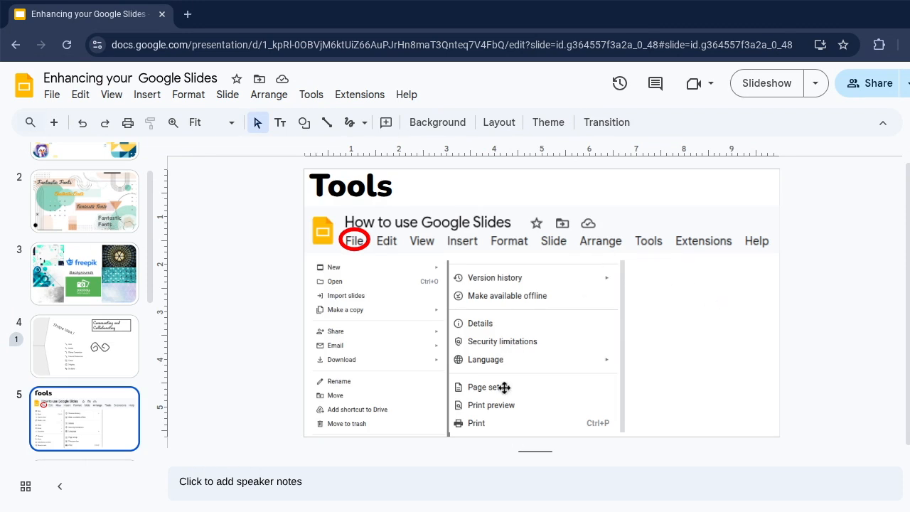
Preview the August 14, 10:25 PM version in the presentation's version history and return to the editor without restoring it
{"action": "left_click", "coordinate": [54, 98]}
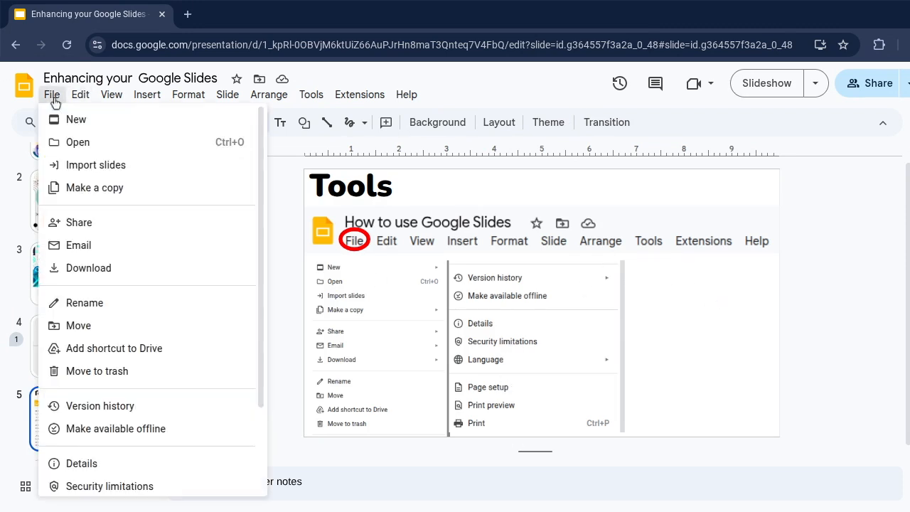
{"action": "mouse_move", "coordinate": [93, 115]}
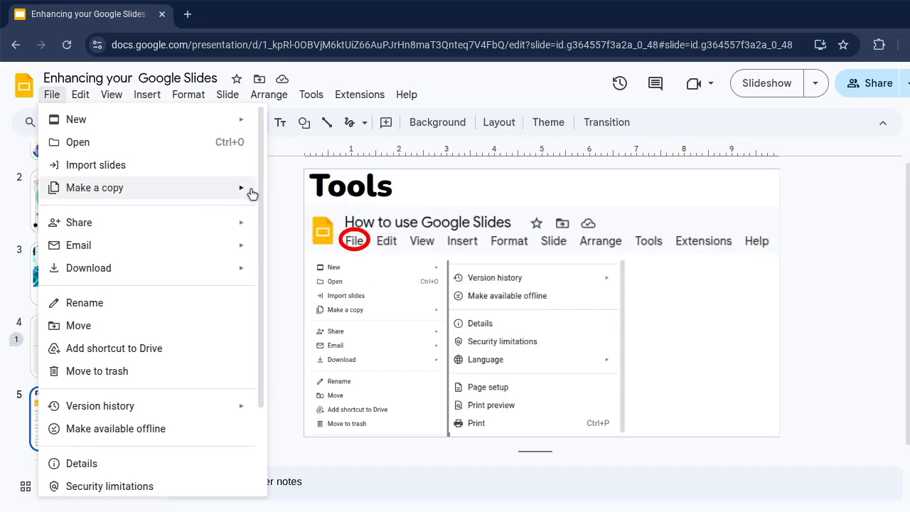
{"action": "mouse_move", "coordinate": [213, 229]}
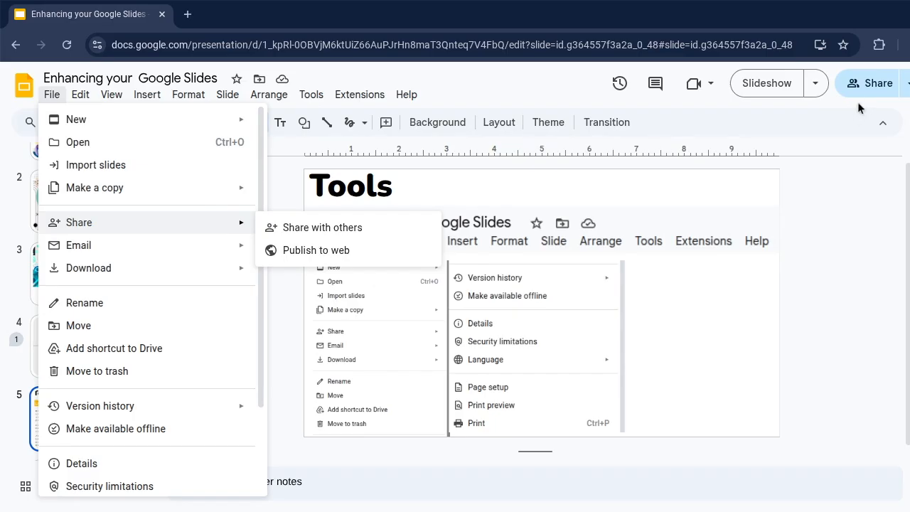
{"action": "mouse_move", "coordinate": [76, 254]}
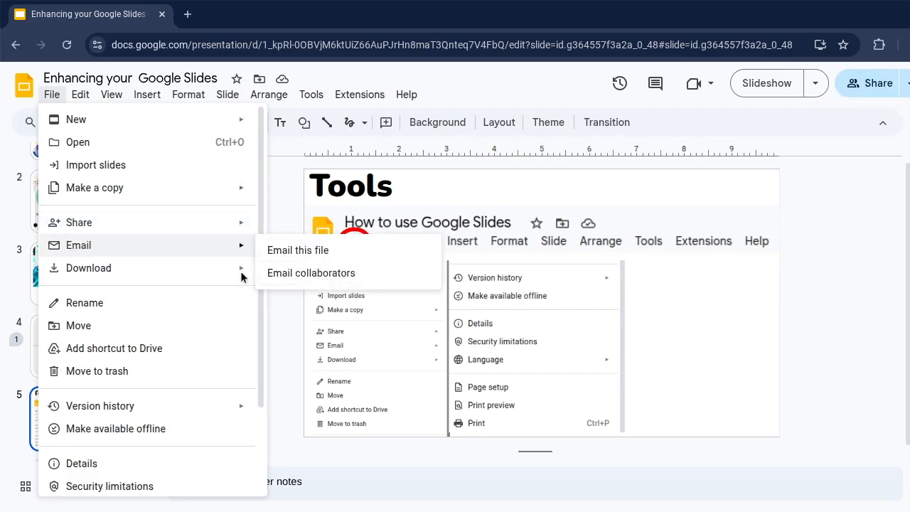
{"action": "mouse_move", "coordinate": [228, 278]}
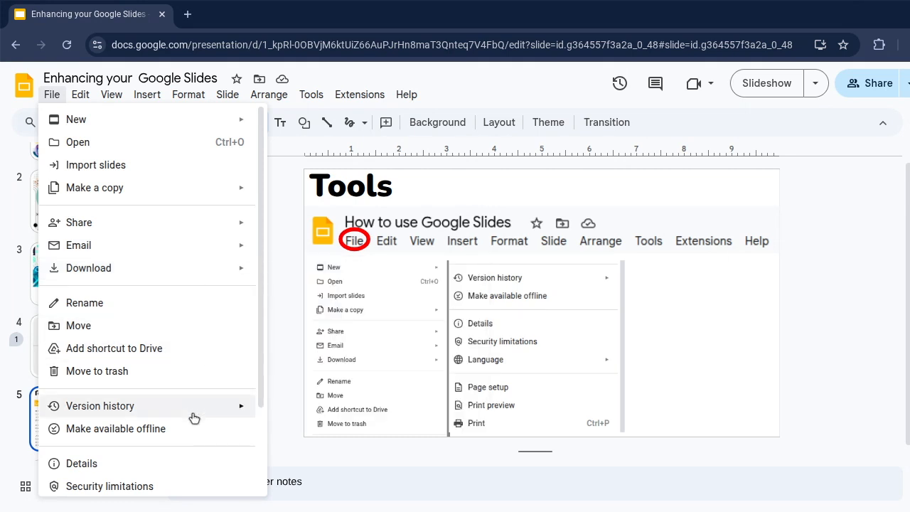
{"action": "mouse_move", "coordinate": [193, 419]}
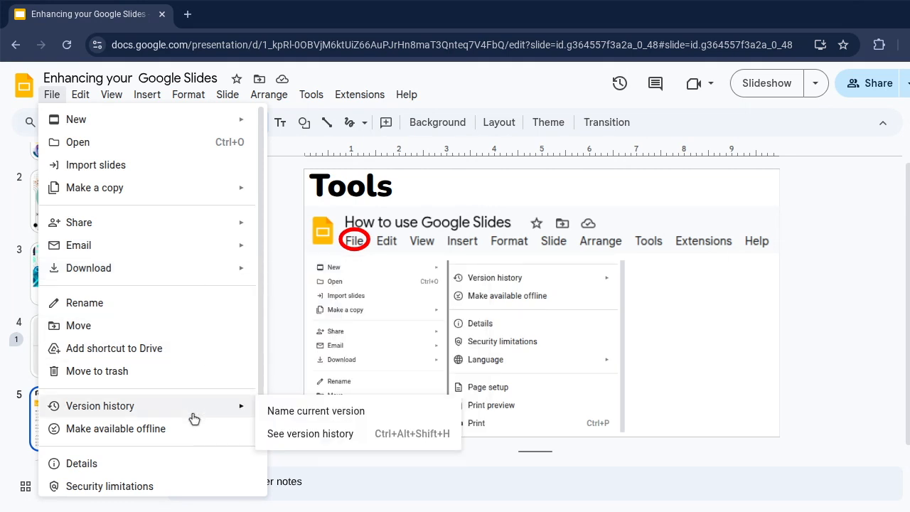
{"action": "left_click", "coordinate": [277, 436]}
{"action": "scroll", "coordinate": [791, 206], "scroll_direction": "down", "scroll_amount": 3}
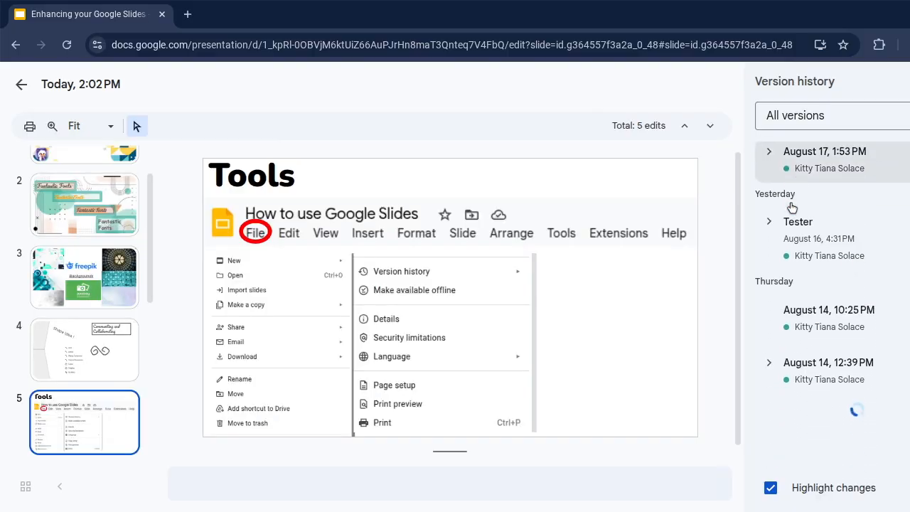
{"action": "left_click", "coordinate": [795, 308]}
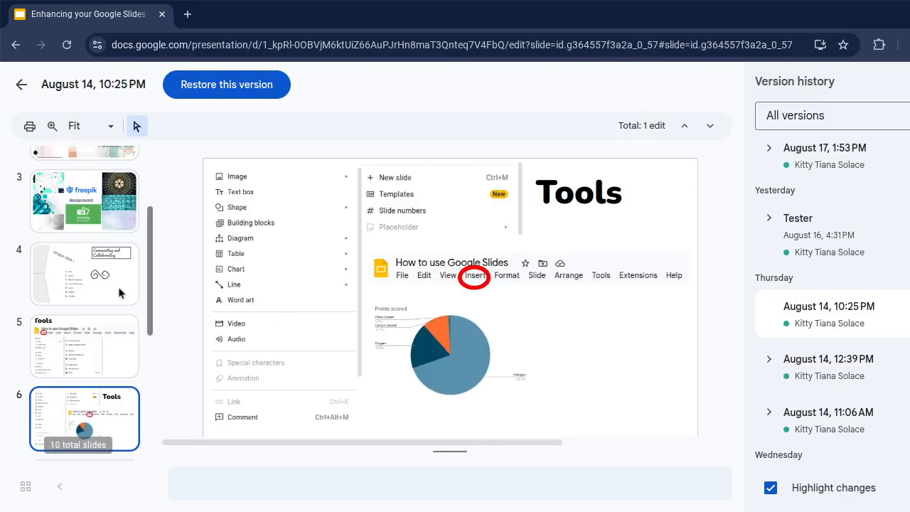
{"action": "left_click", "coordinate": [22, 85]}
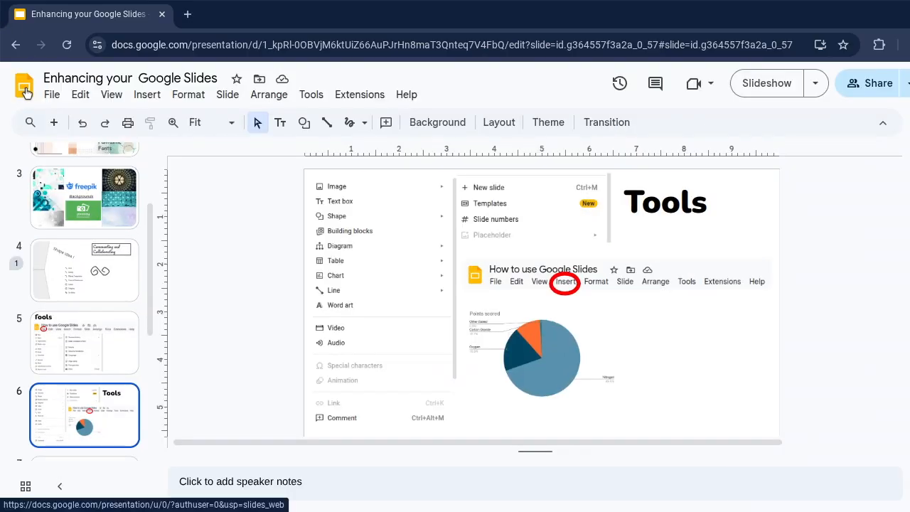
Try the Custom and Standard 4:3 slide sizes in the page setup and cancel without applying them
{"action": "left_click", "coordinate": [51, 94]}
{"action": "scroll", "coordinate": [98, 244], "scroll_direction": "down", "scroll_amount": 1}
{"action": "scroll", "coordinate": [98, 245], "scroll_direction": "down", "scroll_amount": 1}
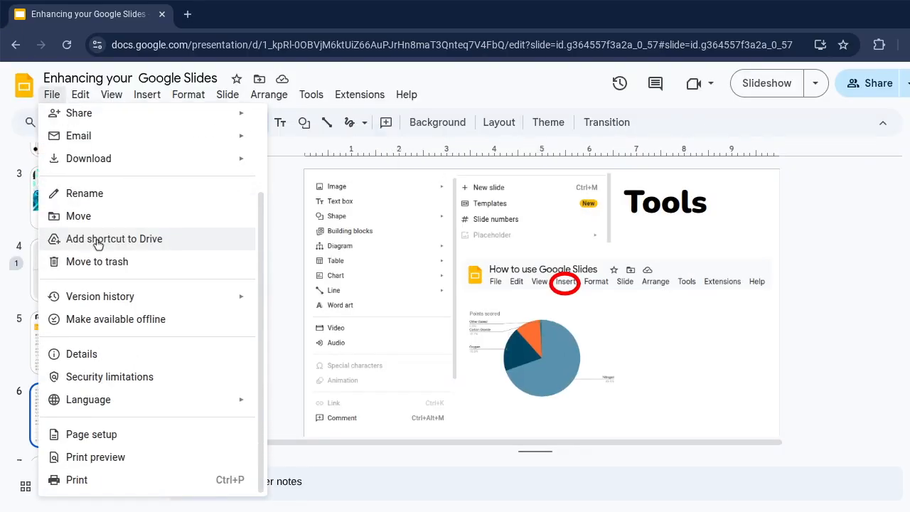
{"action": "left_click", "coordinate": [118, 432]}
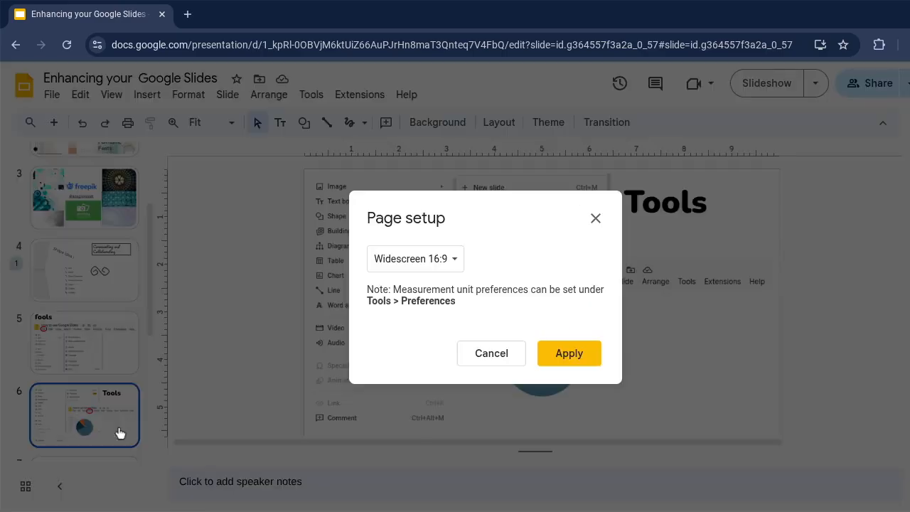
{"action": "left_click", "coordinate": [441, 267]}
{"action": "left_click", "coordinate": [448, 317]}
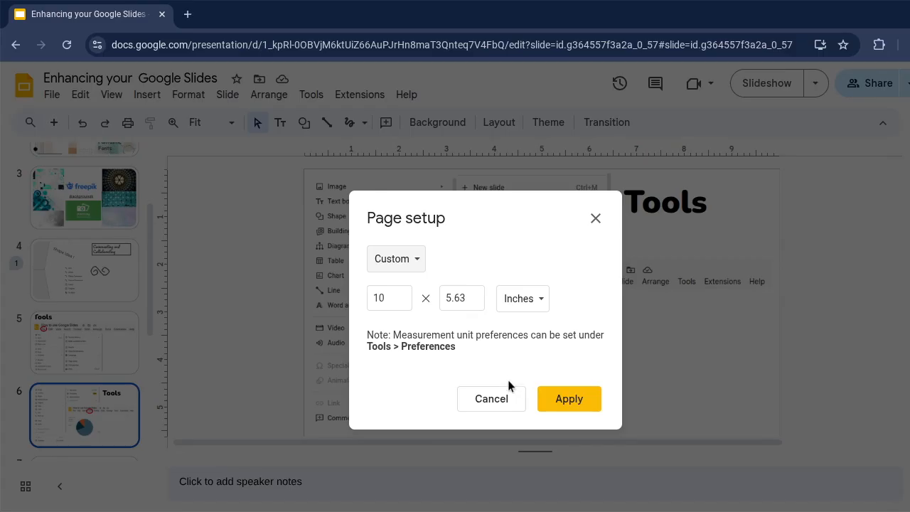
{"action": "left_click", "coordinate": [387, 269]}
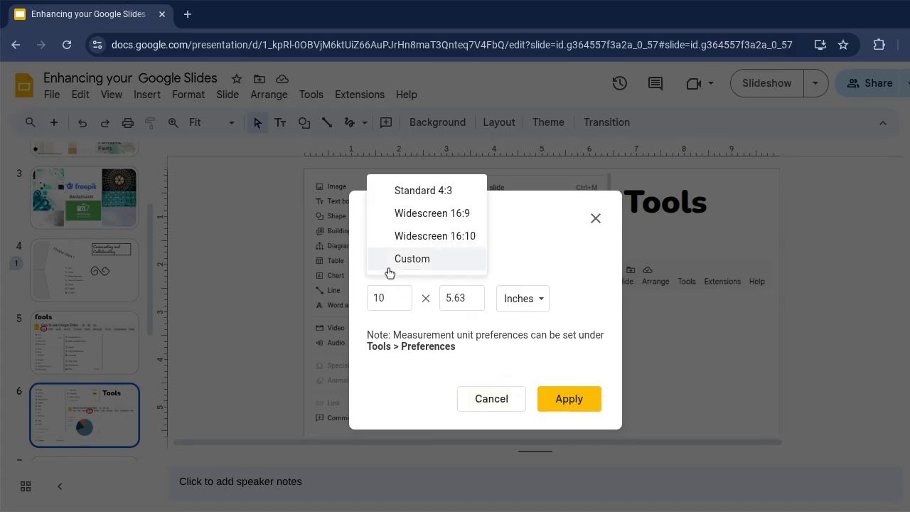
{"action": "left_click", "coordinate": [427, 190]}
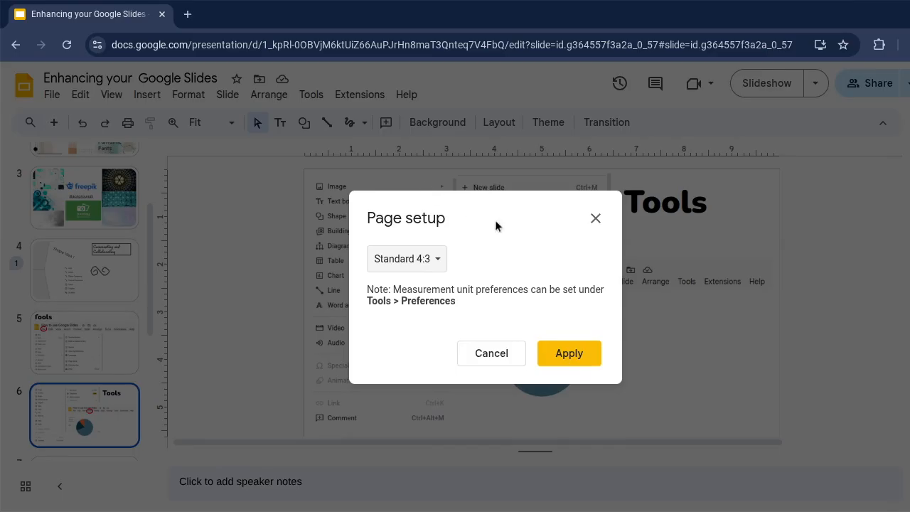
{"action": "left_click", "coordinate": [497, 361]}
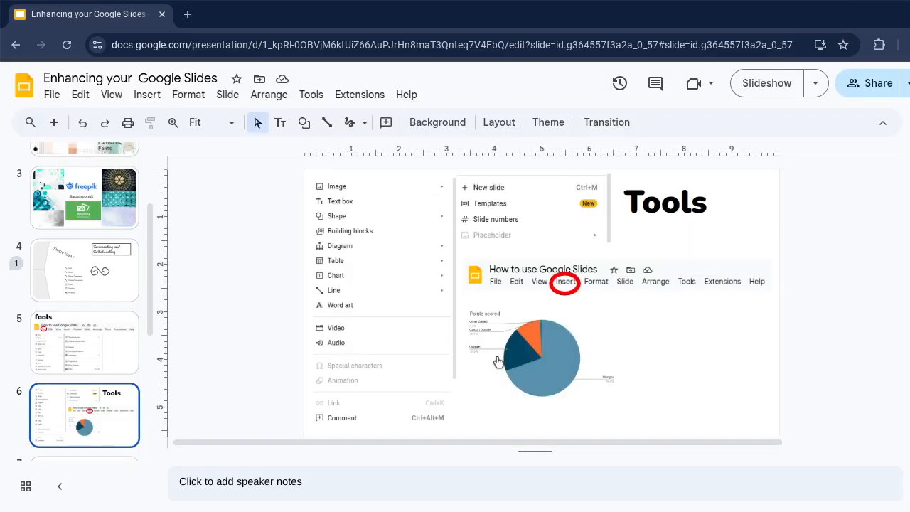
Insert word art reading "Hi" on slide 6, stretch it wide across the pictured menu bar, and delete it
{"action": "key", "text": "Down"}
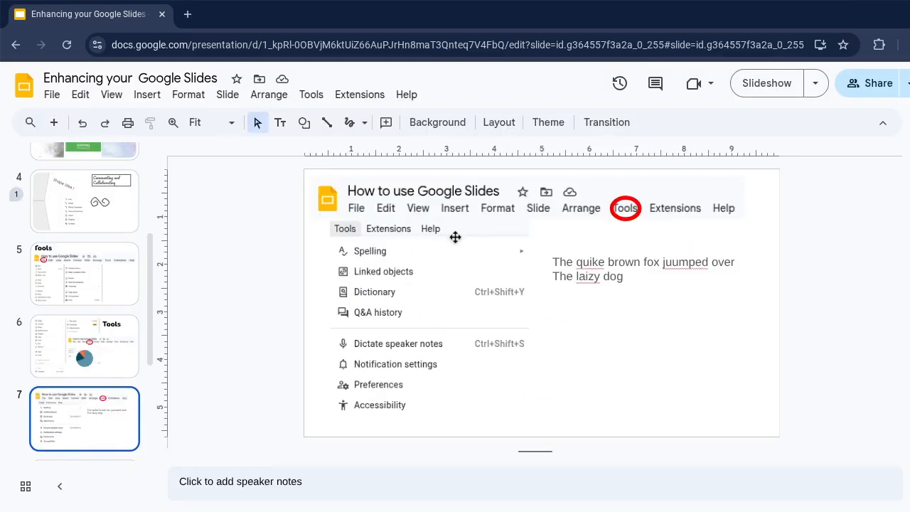
{"action": "left_click", "coordinate": [86, 346]}
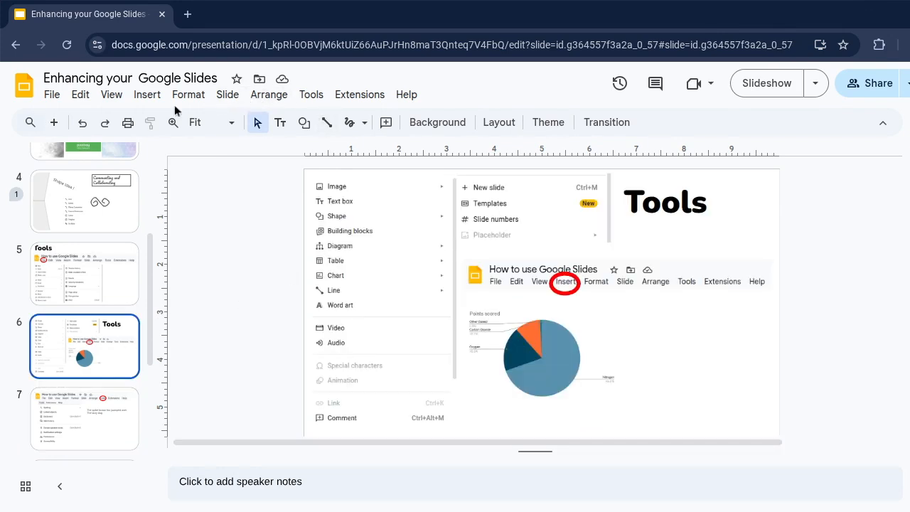
{"action": "left_click", "coordinate": [147, 95]}
{"action": "mouse_move", "coordinate": [170, 106]}
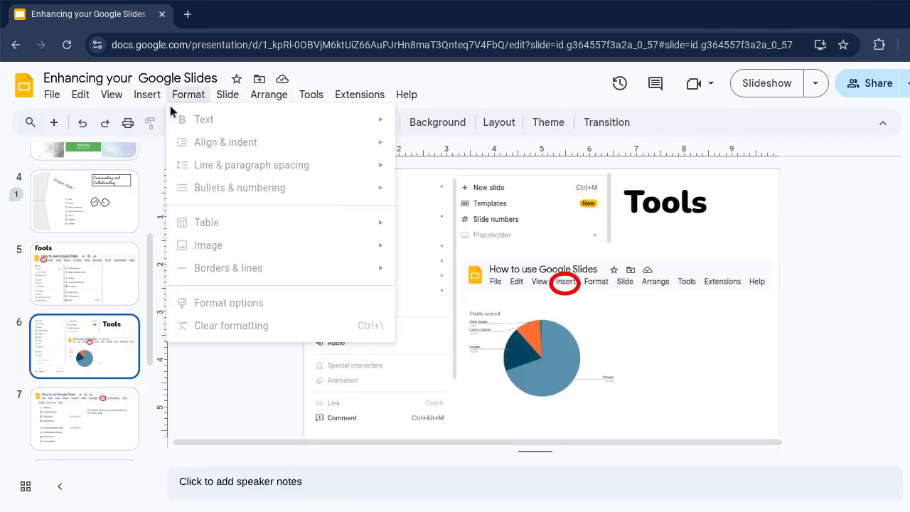
{"action": "mouse_move", "coordinate": [146, 120]}
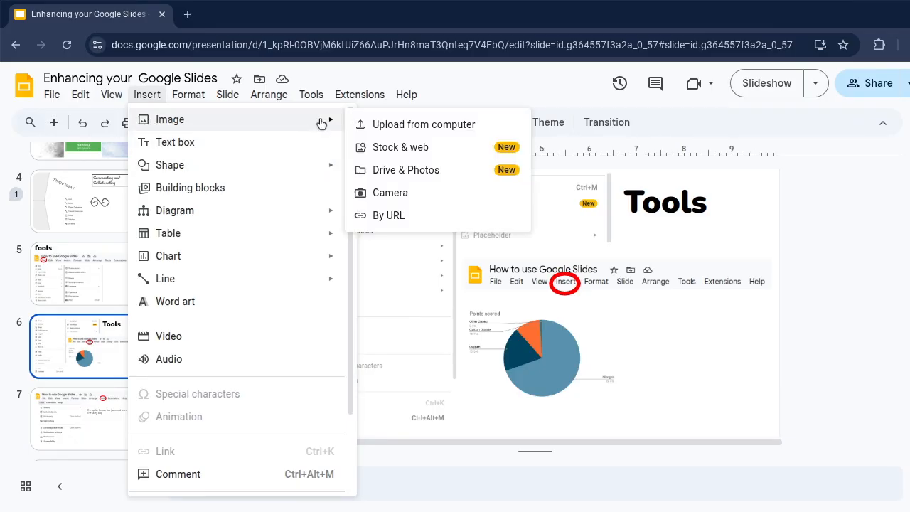
{"action": "mouse_move", "coordinate": [257, 216]}
{"action": "mouse_move", "coordinate": [254, 239]}
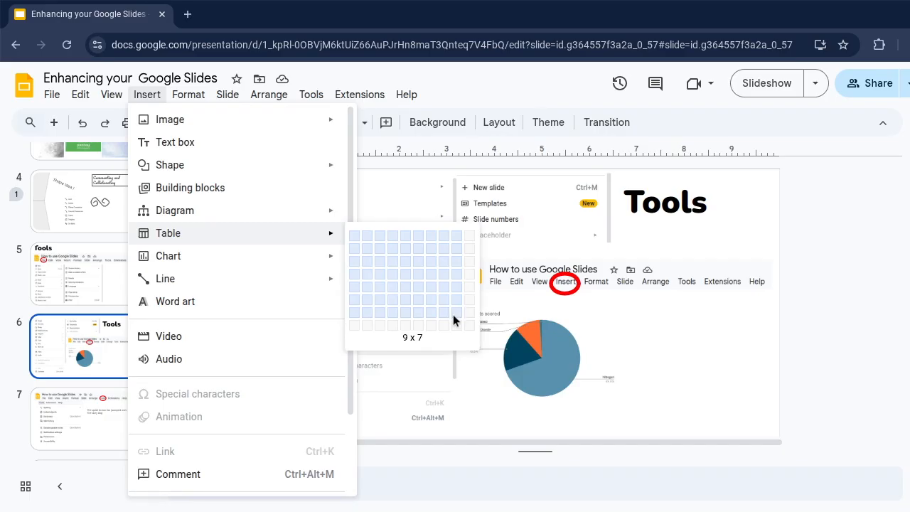
{"action": "left_click", "coordinate": [285, 304]}
{"action": "type", "text": "Hi"}
{"action": "key", "text": "Escape"}
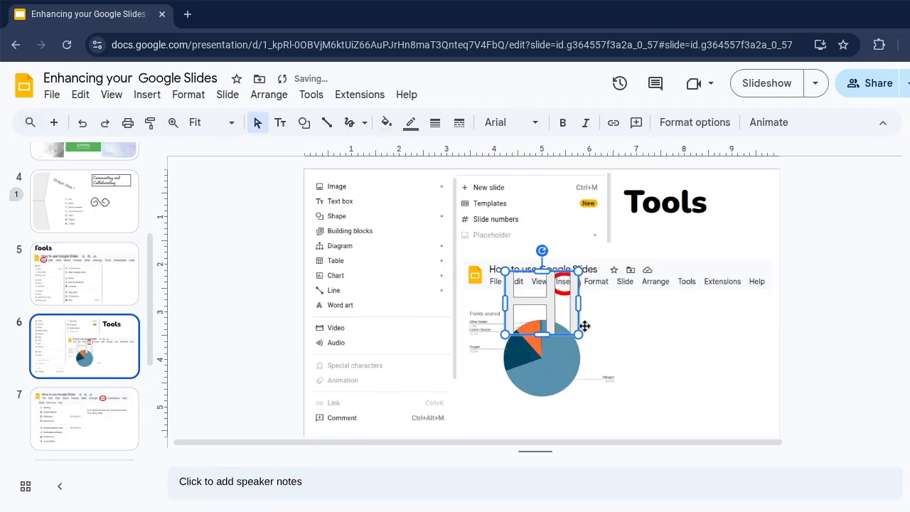
{"action": "left_click_drag", "start_coordinate": [578, 334], "coordinate": [713, 310]}
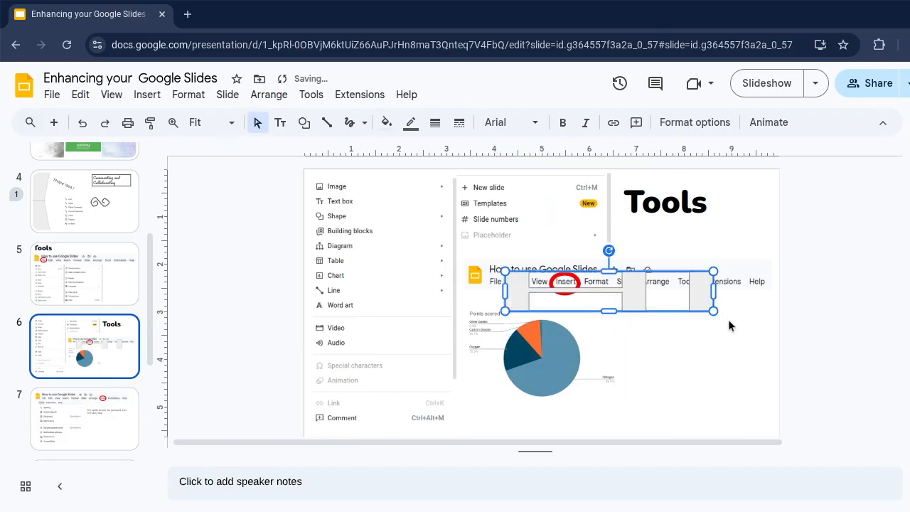
{"action": "key", "text": "Delete"}
Start inserting a video on slide 6, view the videos available in Google Drive, and close the dialog without choosing one
{"action": "left_click", "coordinate": [147, 94]}
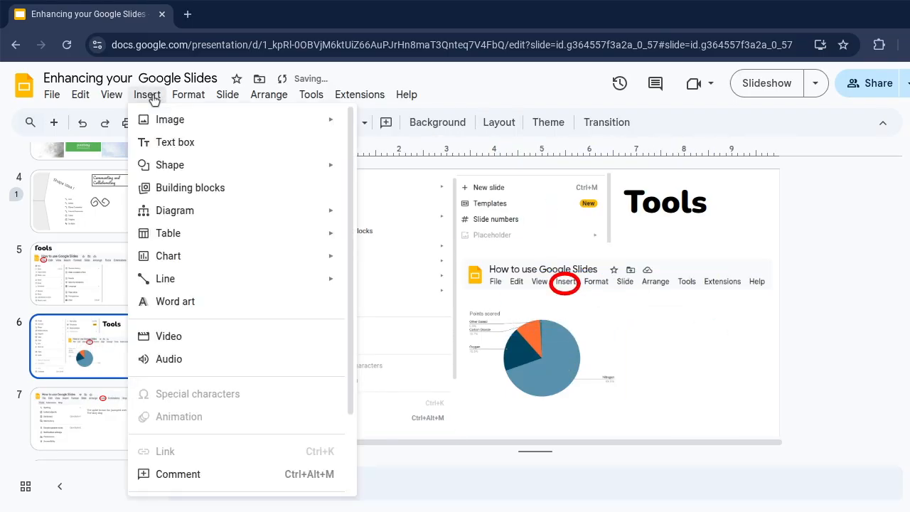
{"action": "mouse_move", "coordinate": [188, 288]}
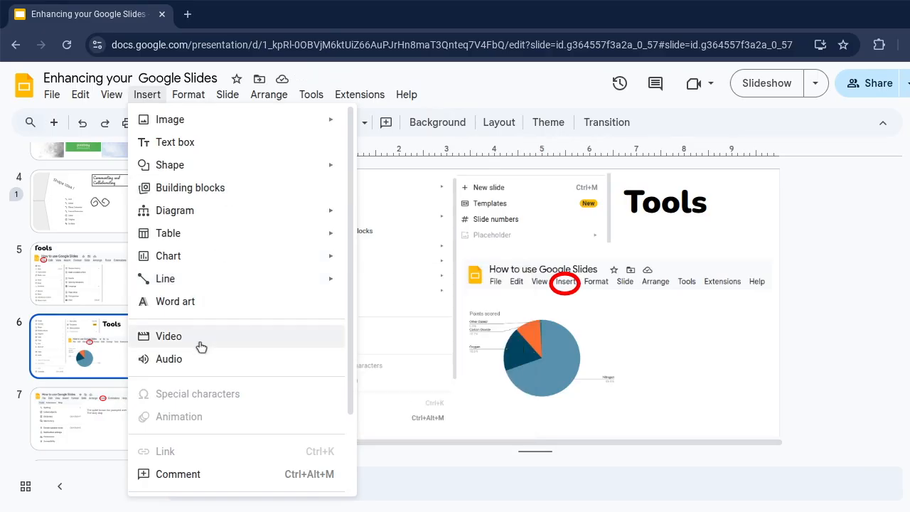
{"action": "left_click", "coordinate": [201, 345]}
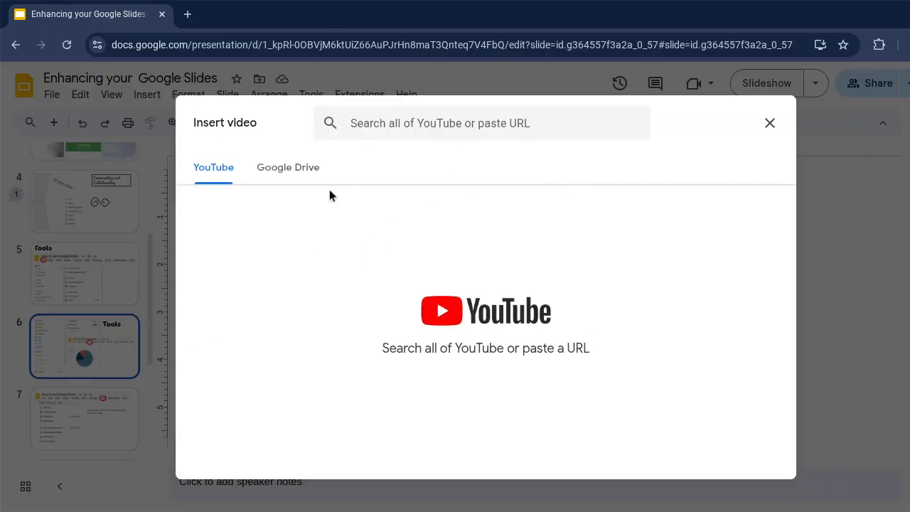
{"action": "left_click", "coordinate": [300, 179]}
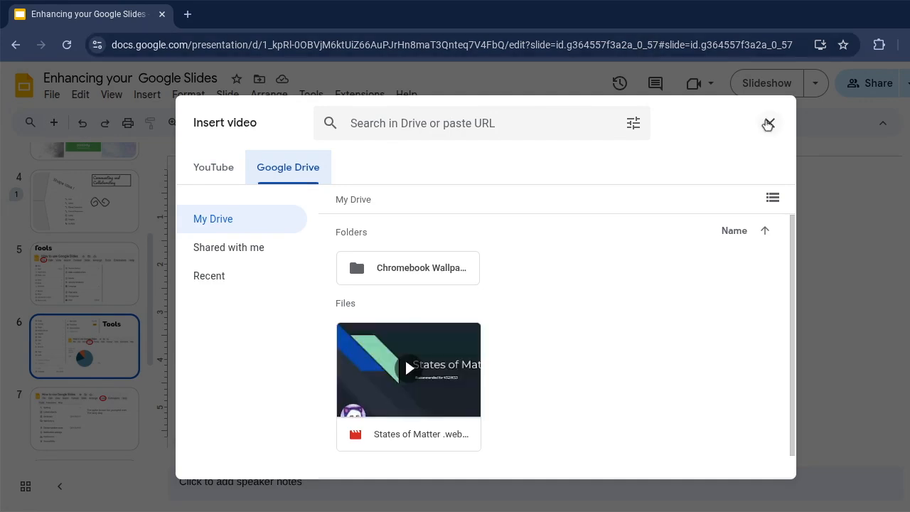
{"action": "left_click", "coordinate": [767, 124]}
Run a spell check, ignoring the suggestion for the presenter's name and accepting "quick", "jumped" and "lazy" in the slide 7 sentence
{"action": "left_click", "coordinate": [311, 97]}
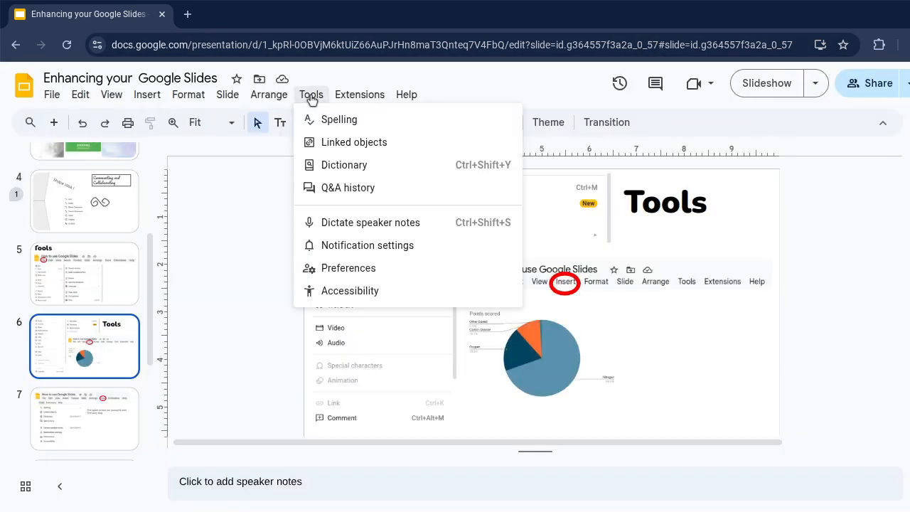
{"action": "mouse_move", "coordinate": [326, 123]}
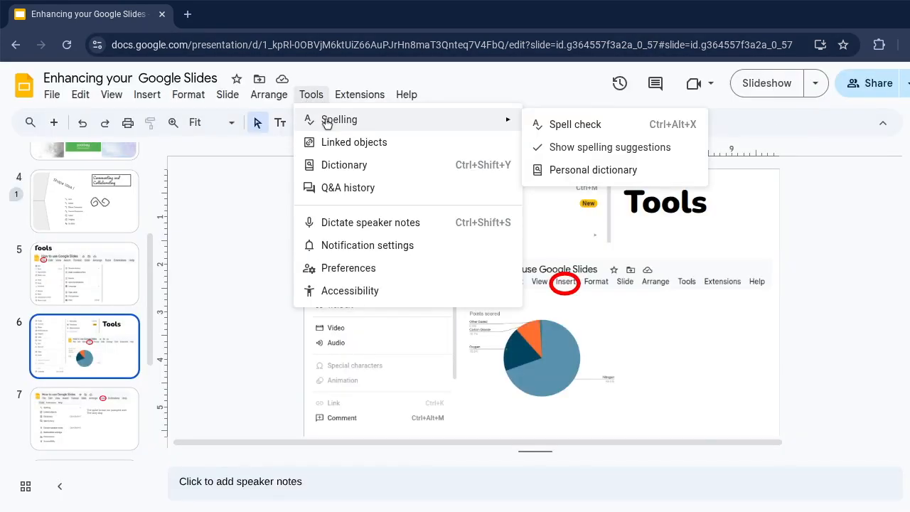
{"action": "left_click", "coordinate": [587, 127]}
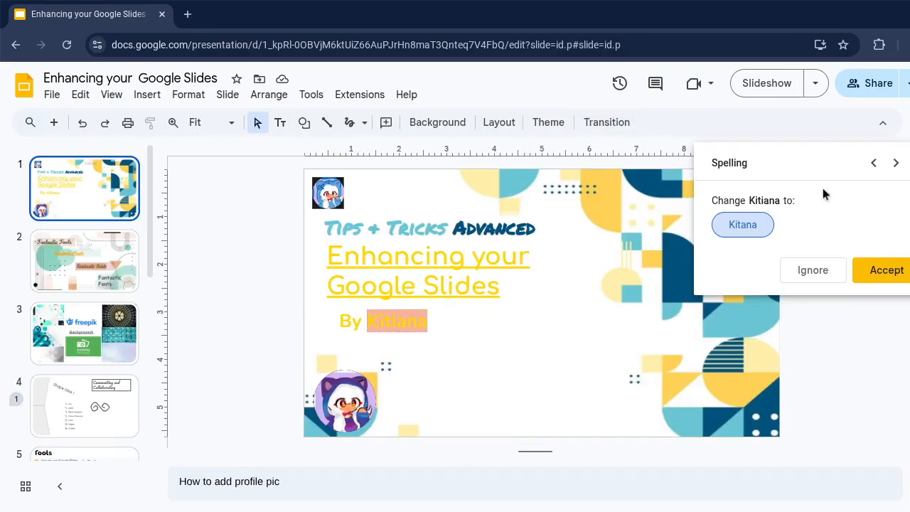
{"action": "left_click", "coordinate": [834, 273]}
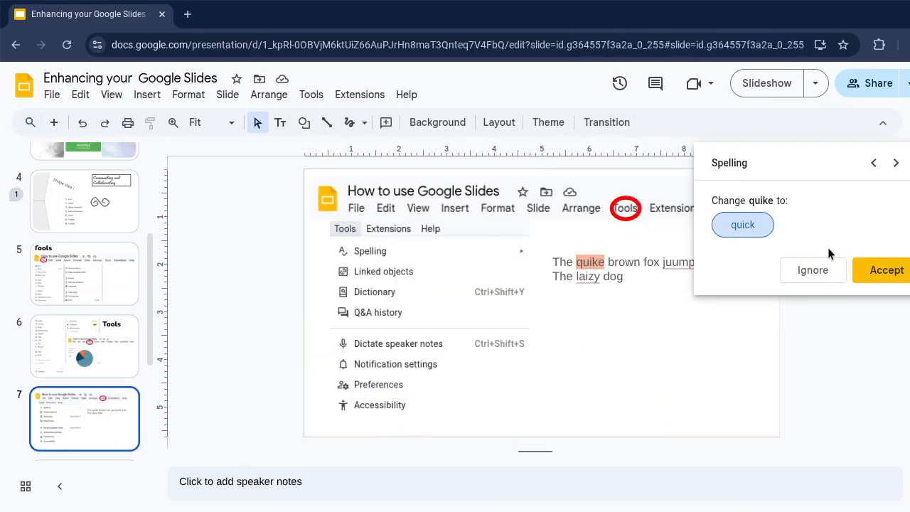
{"action": "left_click", "coordinate": [872, 277]}
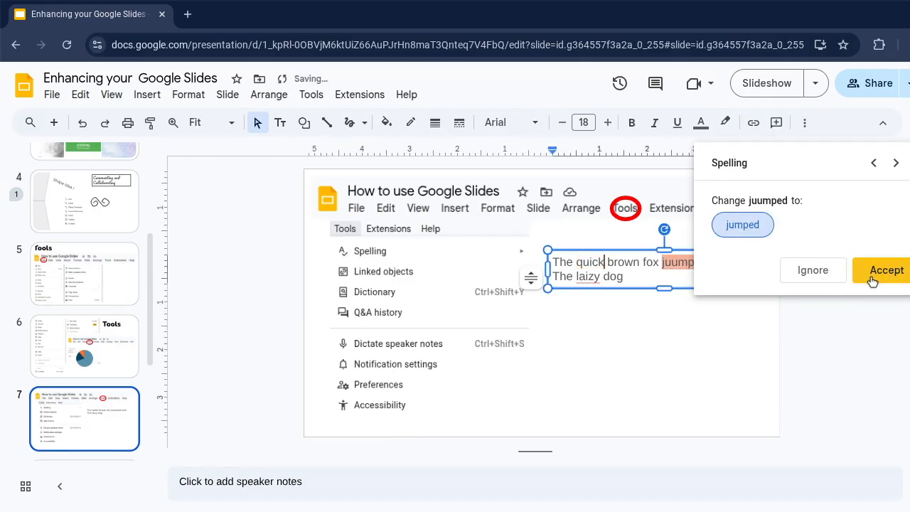
{"action": "left_click", "coordinate": [871, 277]}
{"action": "left_click", "coordinate": [871, 278]}
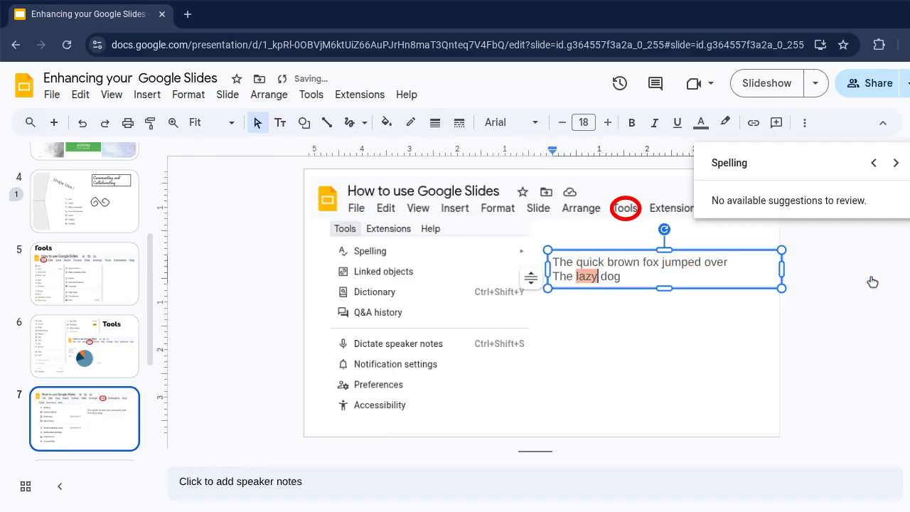
{"action": "left_click", "coordinate": [697, 313]}
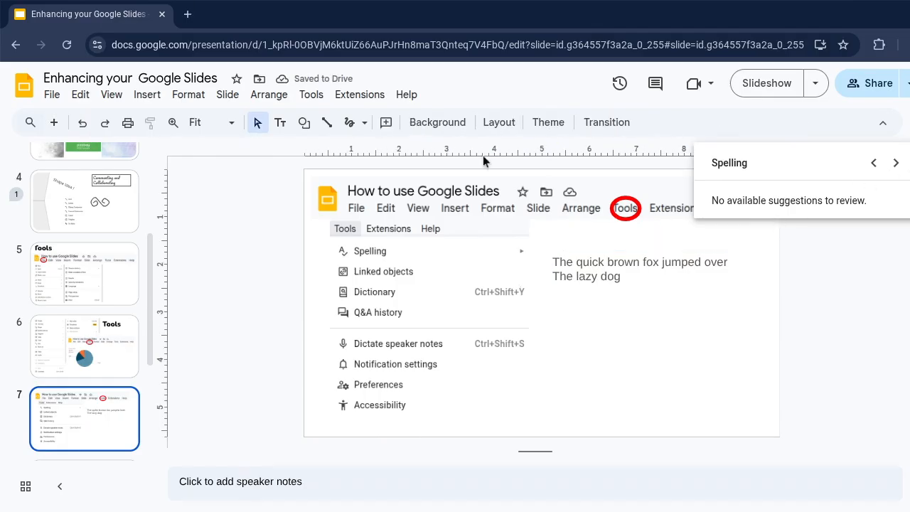
View the accessibility settings for screen reader, braille and magnifier support and cancel without changing them
{"action": "left_click", "coordinate": [317, 103]}
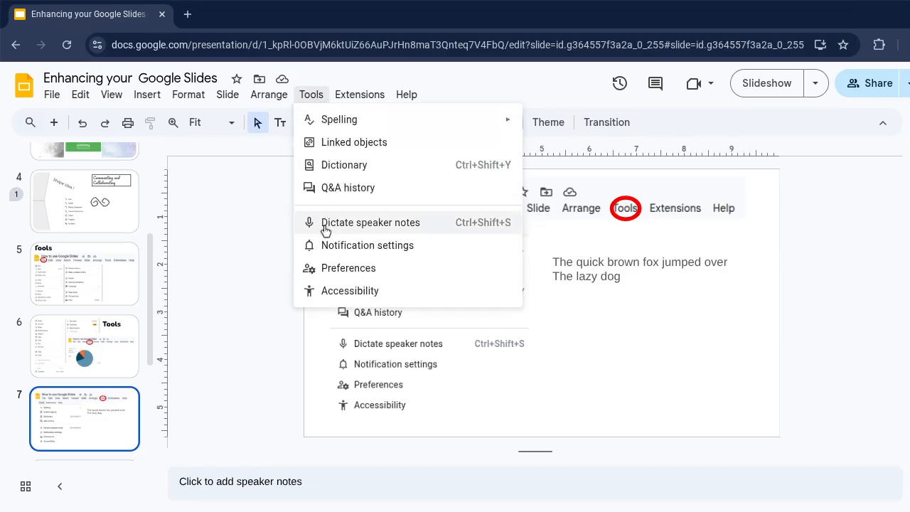
{"action": "left_click", "coordinate": [330, 293]}
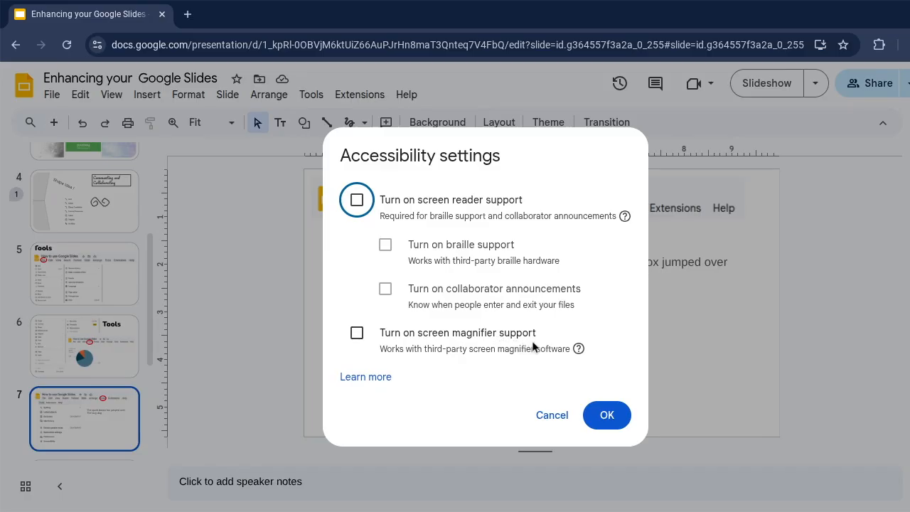
{"action": "left_click", "coordinate": [556, 416]}
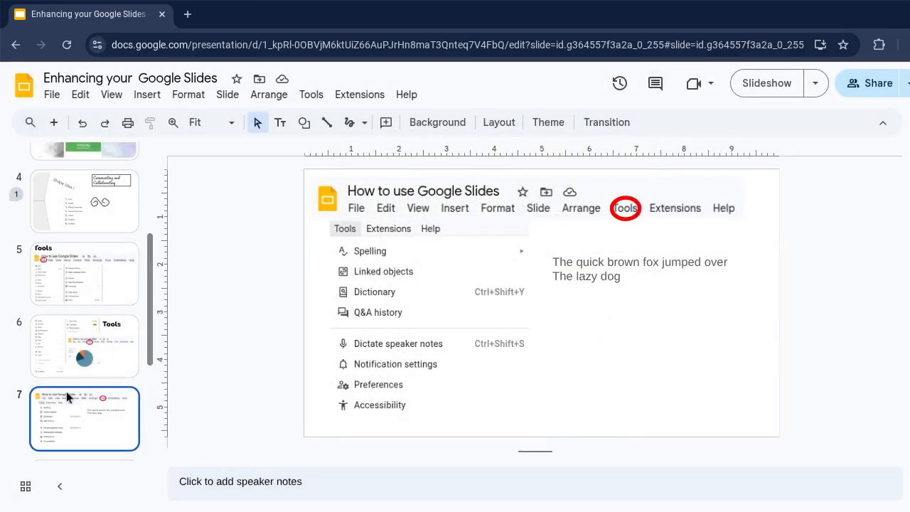
Go to slide 8, "Templates & Theme Builder", and open the presentation linked from the "Example Slides" text
{"action": "key", "text": "Down"}
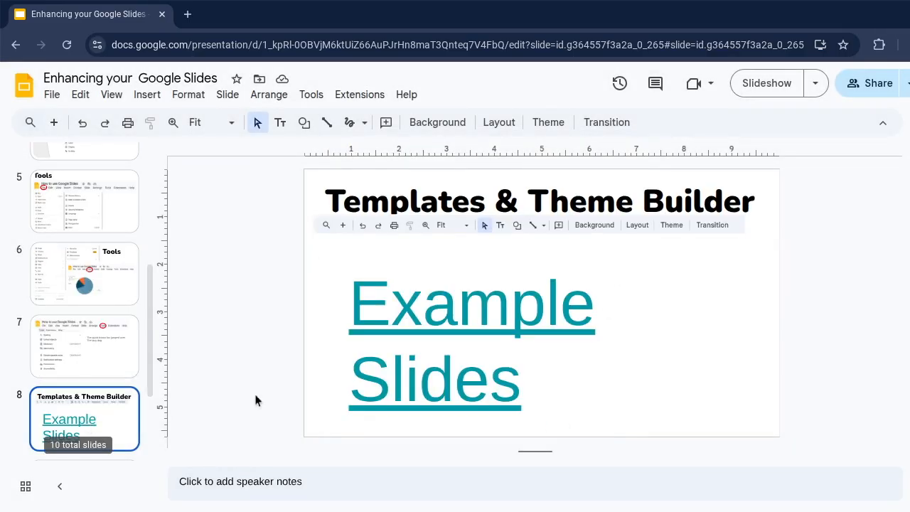
{"action": "left_click", "coordinate": [469, 297]}
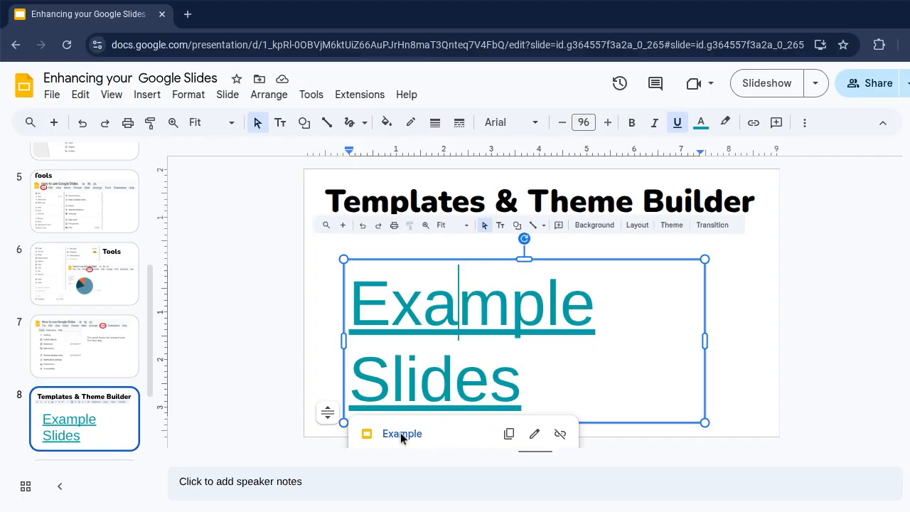
{"action": "left_click", "coordinate": [401, 434]}
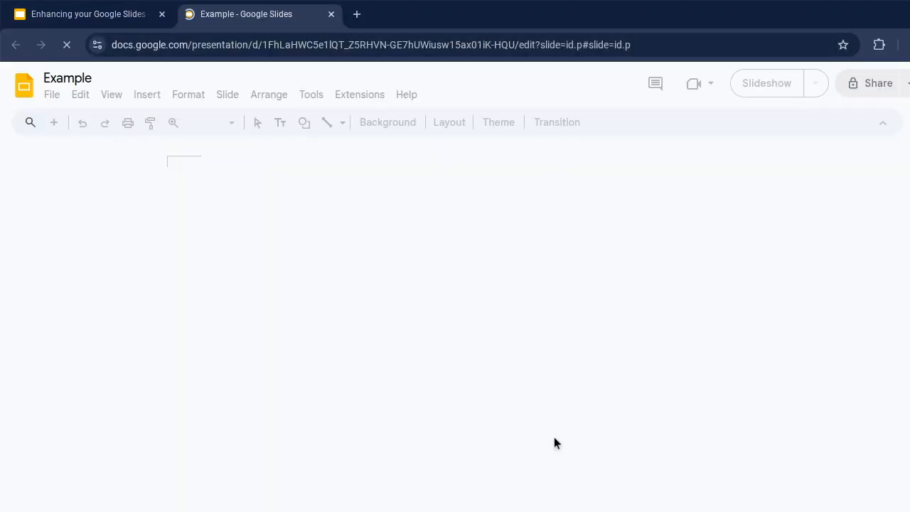